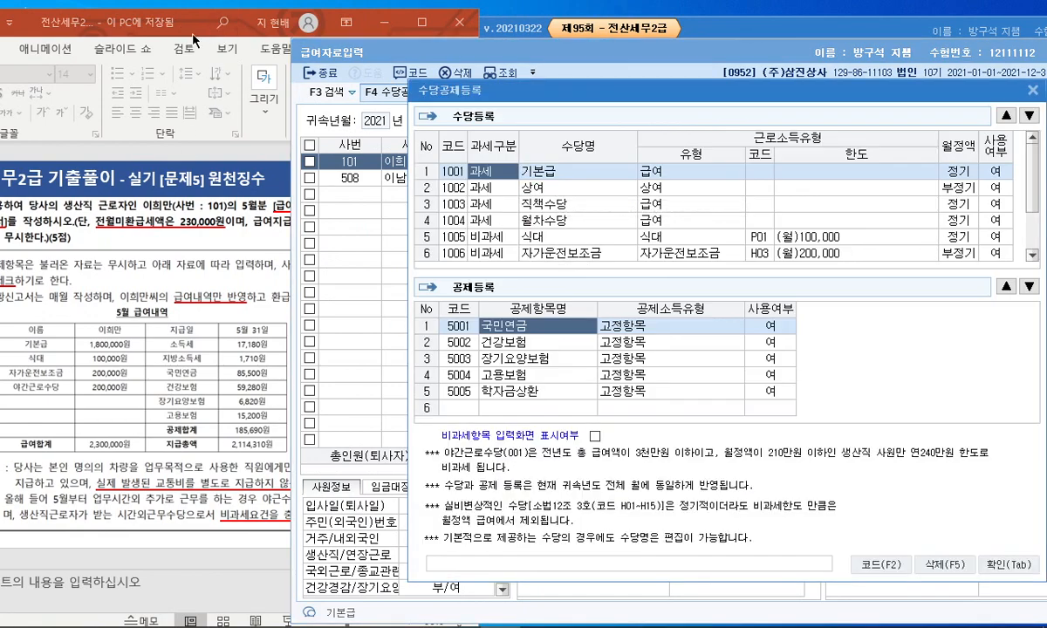
Set the use status (사용여부) of the 상여, 직책수당 and 월차수당 allowances to 부 in the allowance registration
left_click_drag(528, 97, 456, 105)
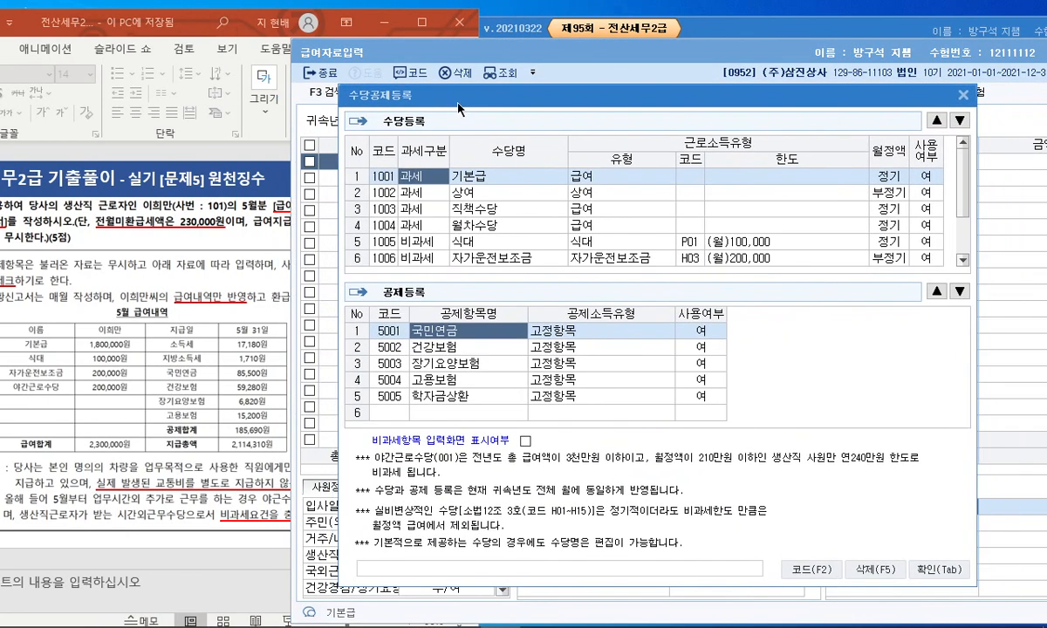
left_click(479, 199)
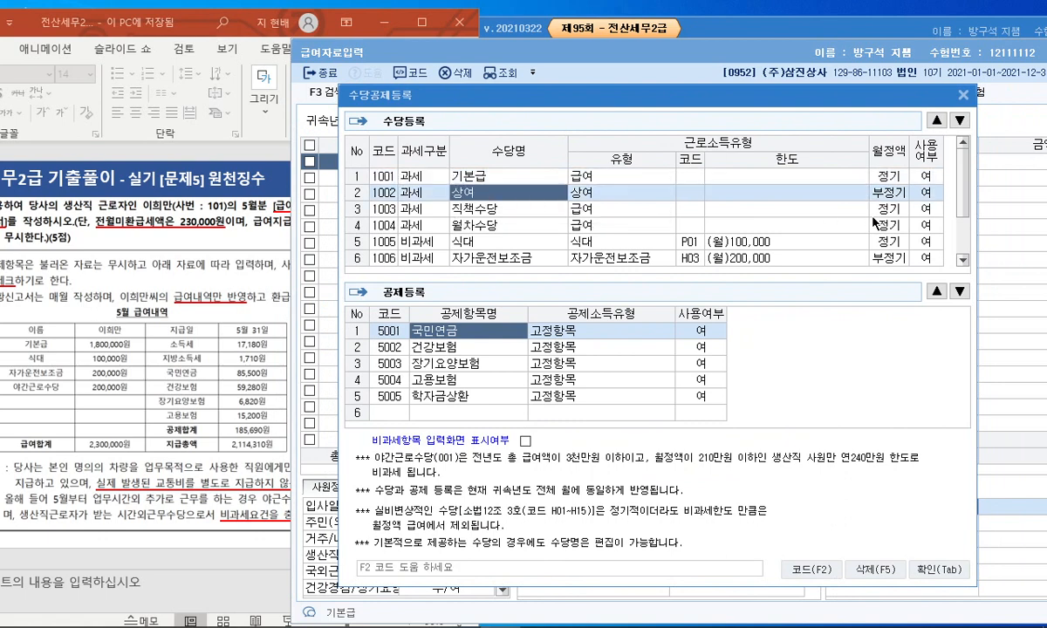
left_click(923, 197)
type("2")
key("Return")
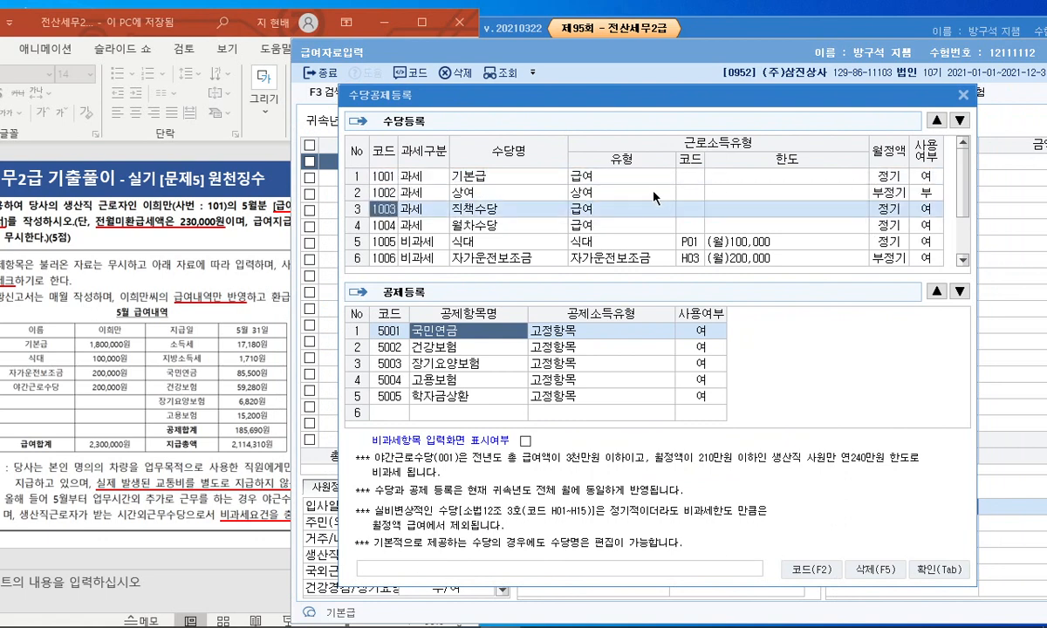
left_click(923, 210)
type("2")
key("Return")
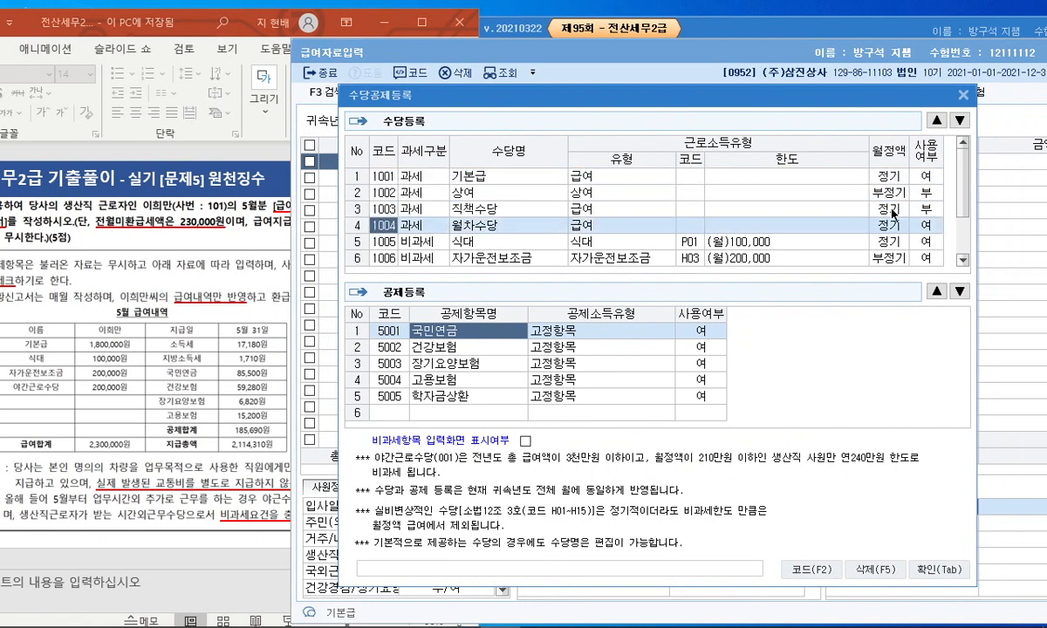
left_click(925, 225)
type("2")
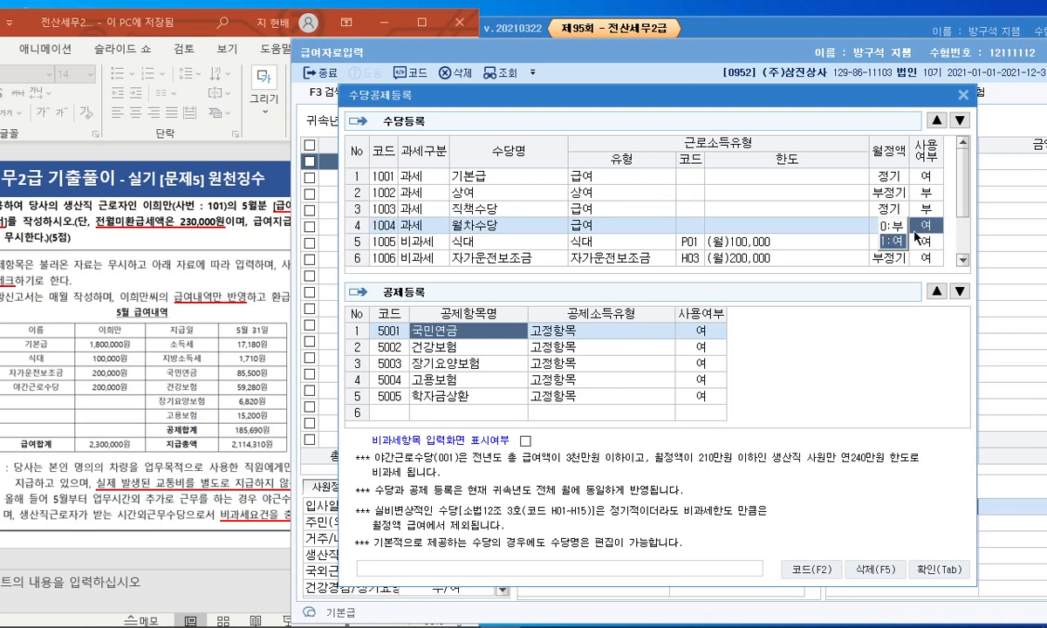
key("Return")
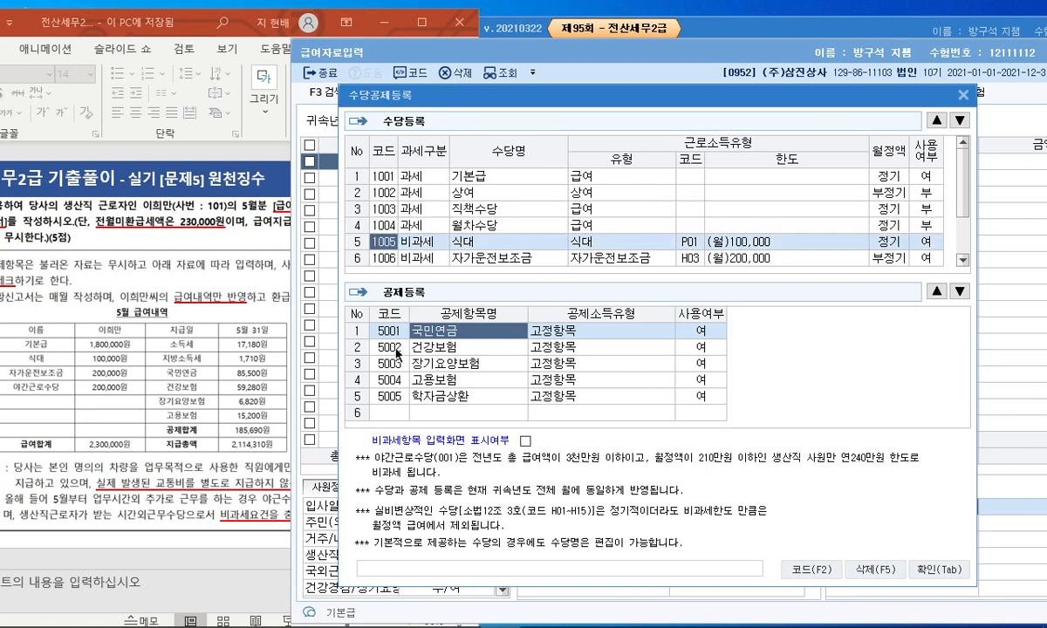
Check the 식대, 자가운전보조금 and 야간근로수당 rows against the slide's May pay table and close the allowance and deduction registration
left_click(207, 482)
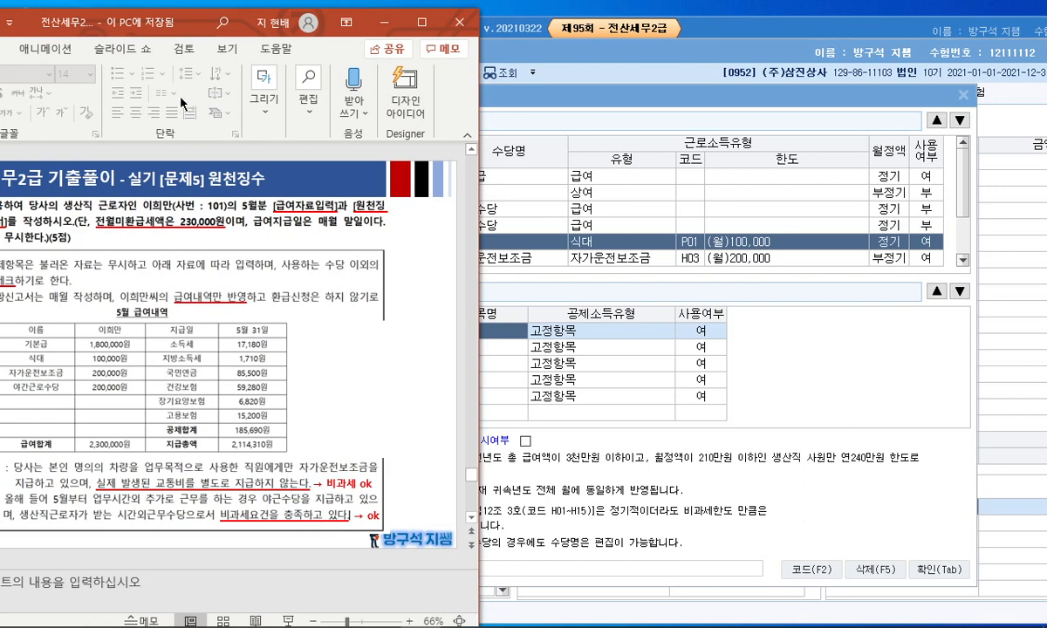
left_click_drag(179, 35, 270, 29)
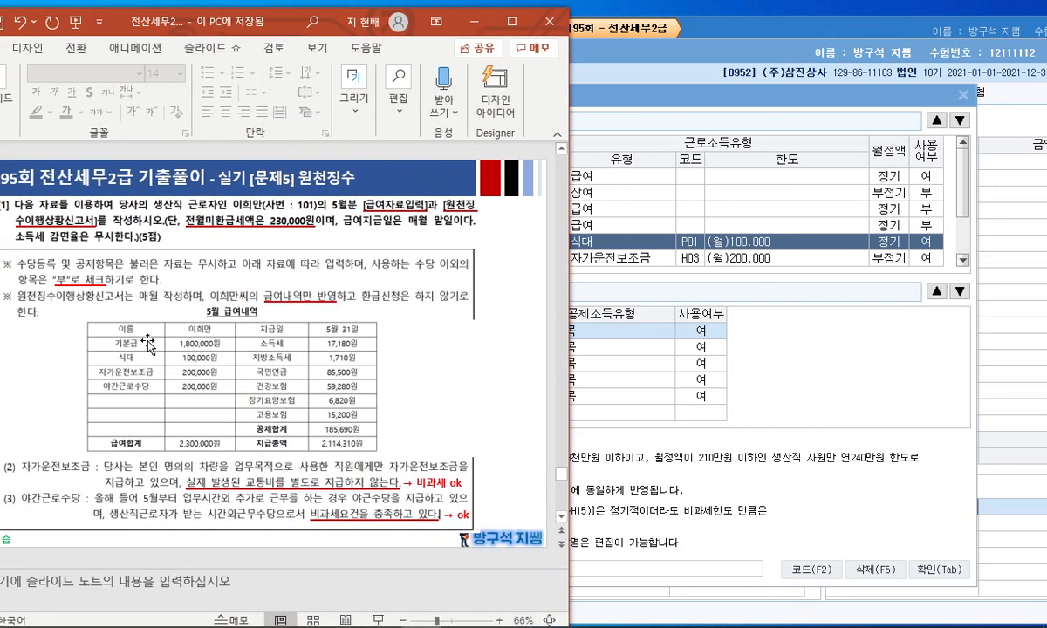
left_click(609, 265)
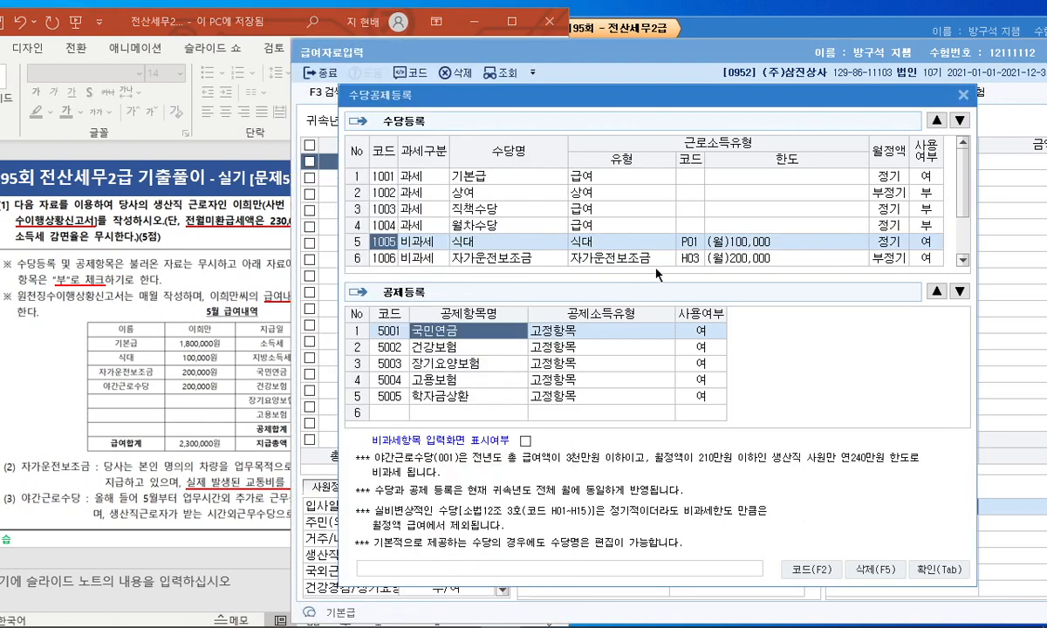
left_click_drag(564, 89, 619, 71)
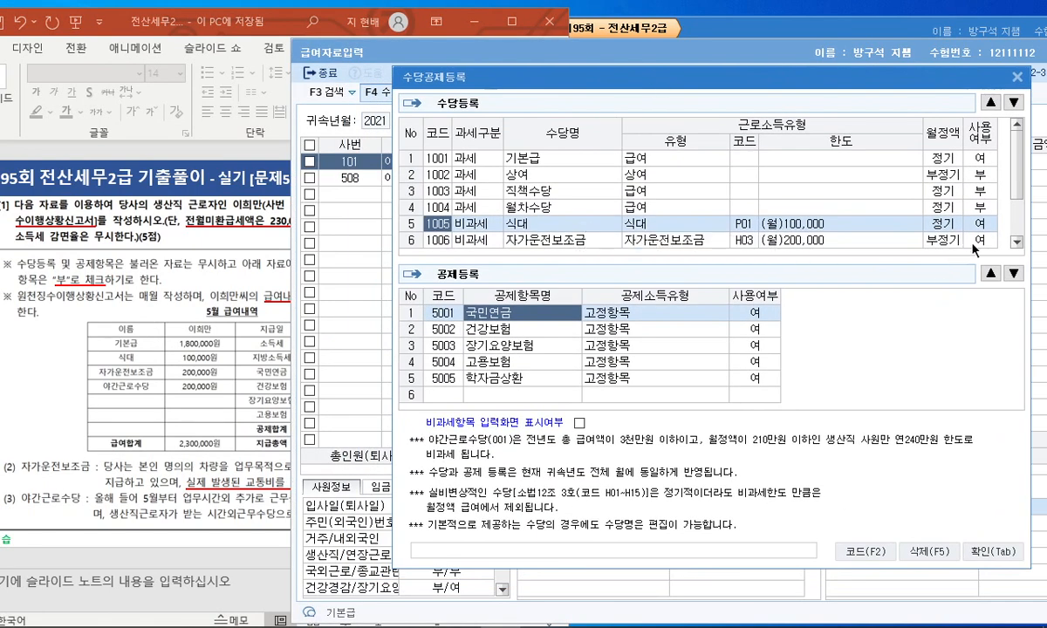
left_click(590, 237)
scroll(590, 215, "down", 1)
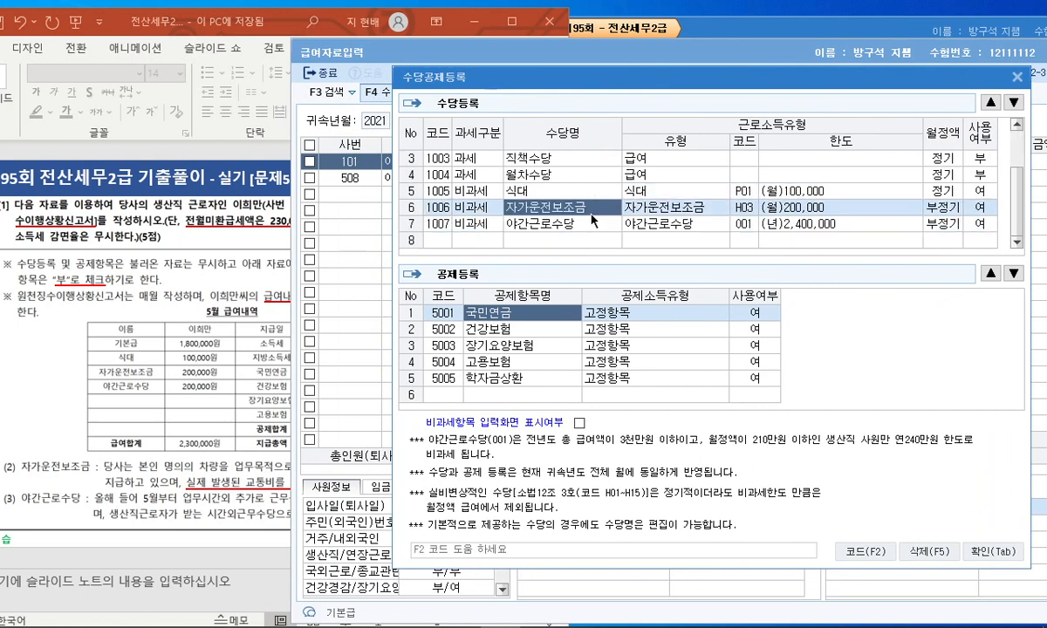
left_click(567, 224)
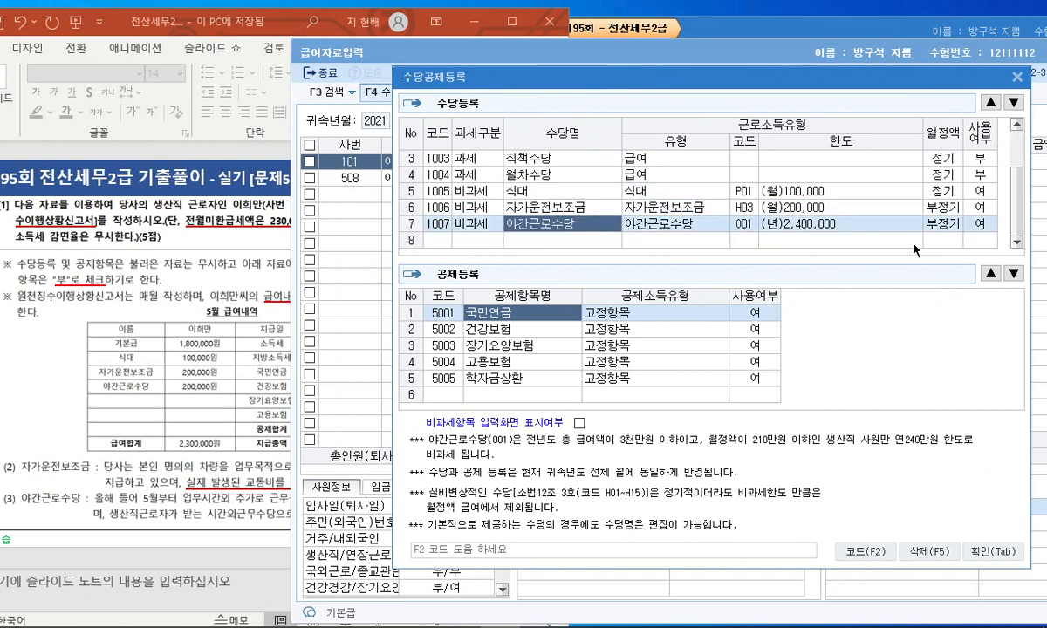
left_click(1018, 79)
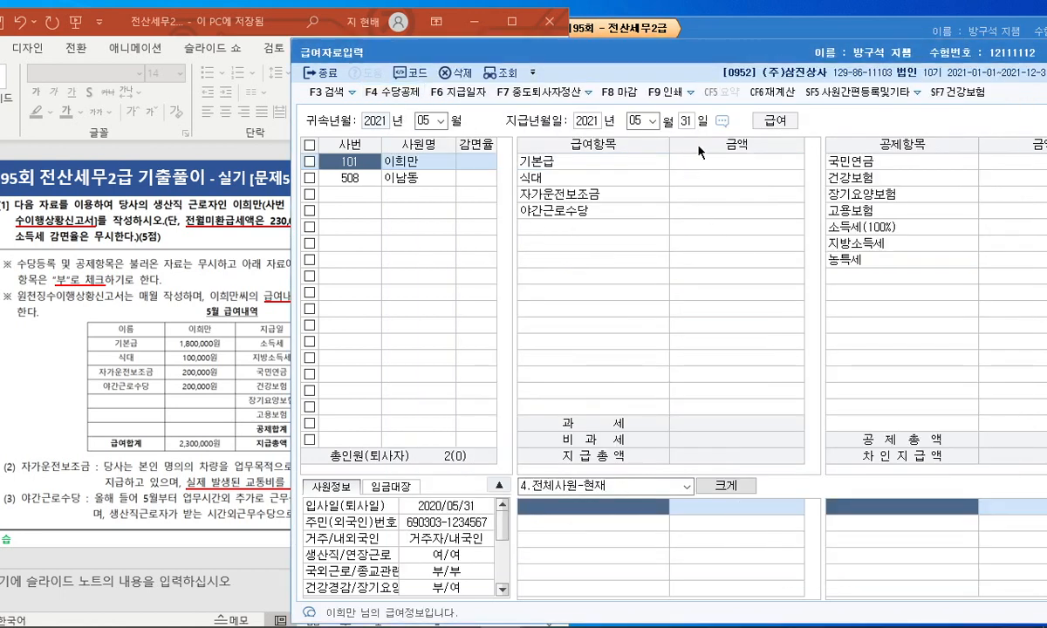
Enter the employee's May pay: 기본급 1,800,000, 식대 100,000, 자가운전보조금 200,000 and 야간근로수당 200,000
type("1,800,000")
key("Return")
type("1000000")
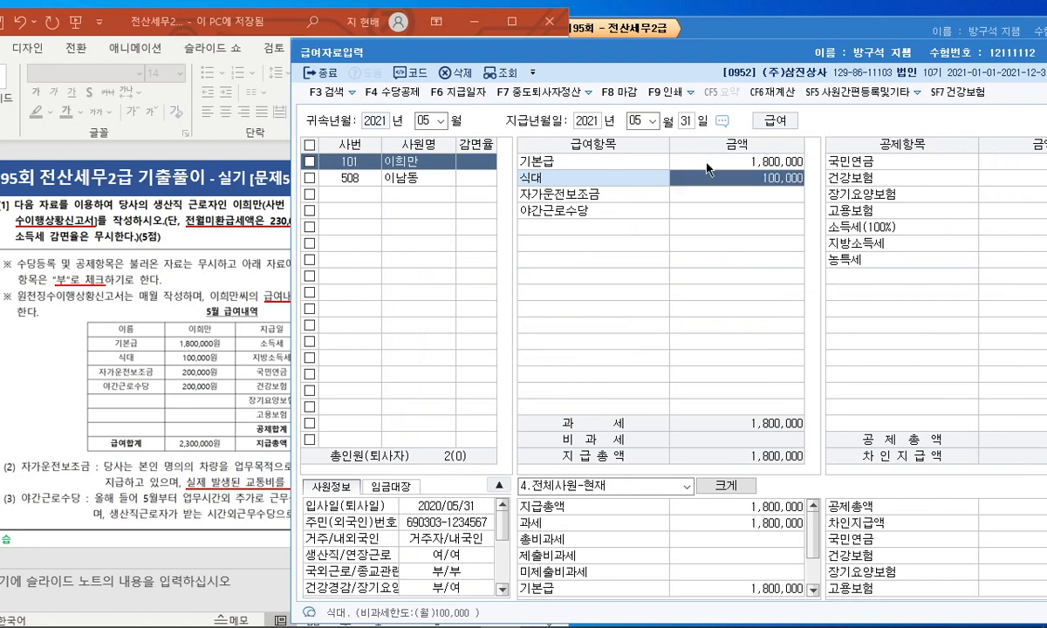
key("Return")
type("200000")
key("Return")
type("200000")
key("Return")
Enter the May deductions for 국민연금 as 85,500, 건강보험 as 59,280 and 장기요양보험 as 6,820
left_click_drag(283, 5, 87, 7)
left_click_drag(667, 64, 552, 48)
type("8")
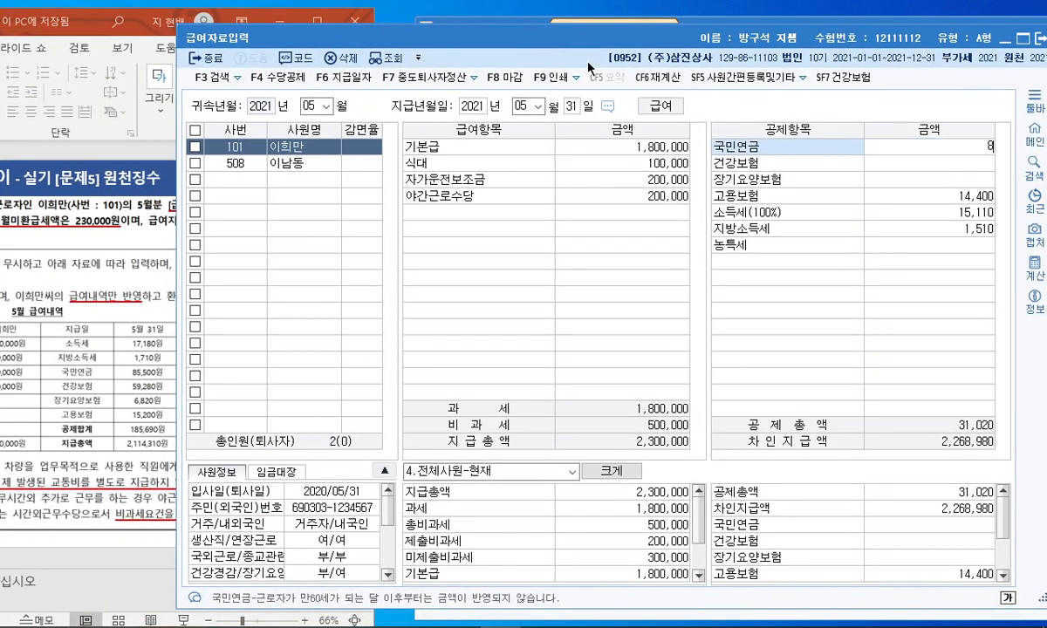
type("5,500")
key("Return")
type("59,280")
key("Return")
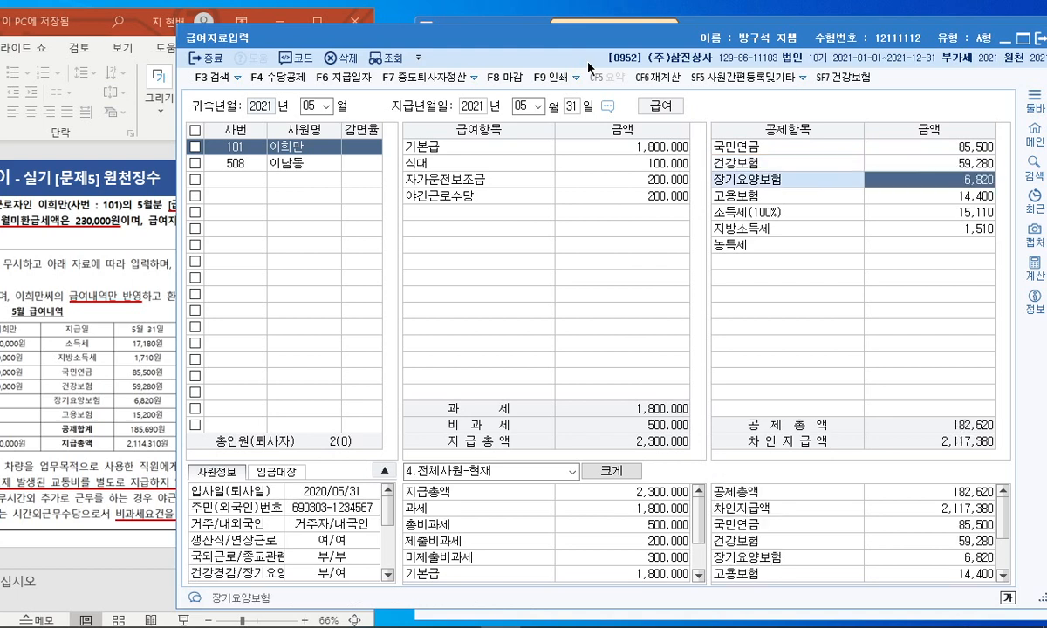
key("Return")
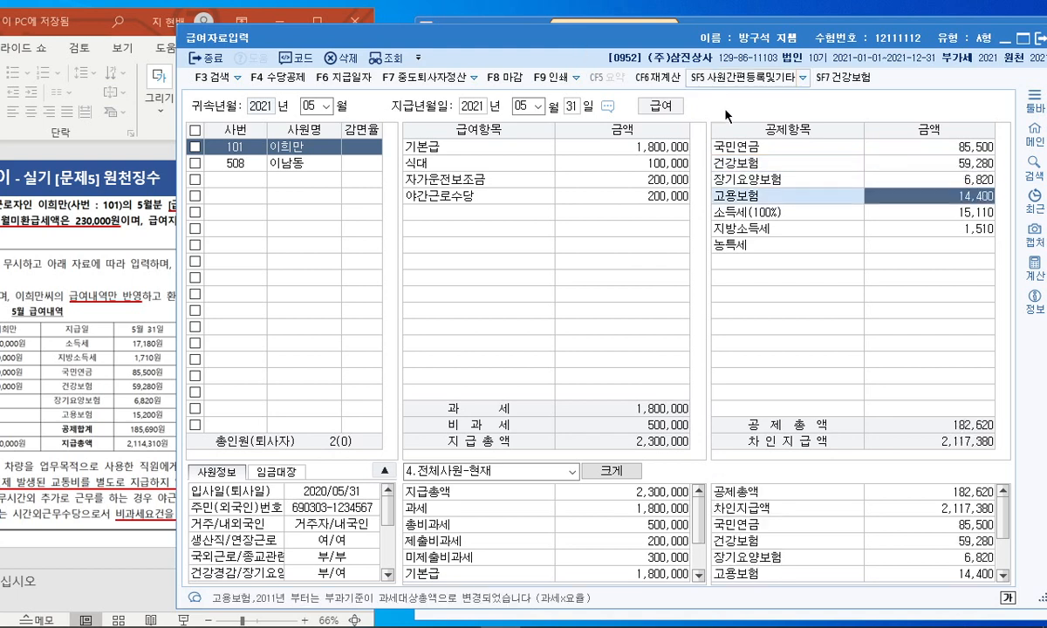
Compare the payroll entry's 소득세 and 지방소득세 amounts with the slide's May pay table and review the slide's allowance notes
left_click(883, 214)
left_click(943, 233)
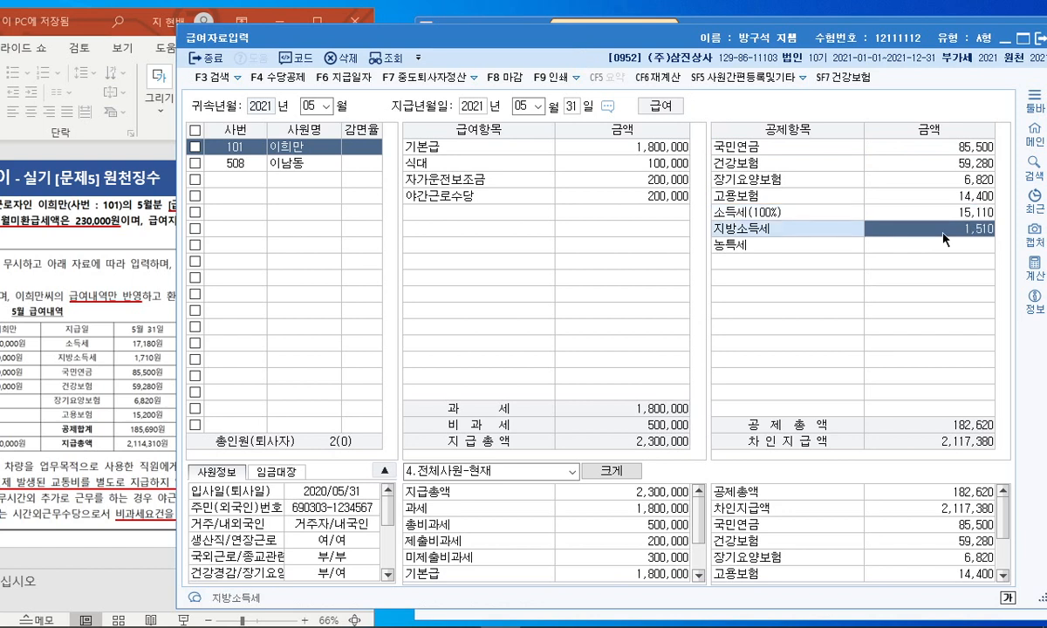
left_click(939, 212)
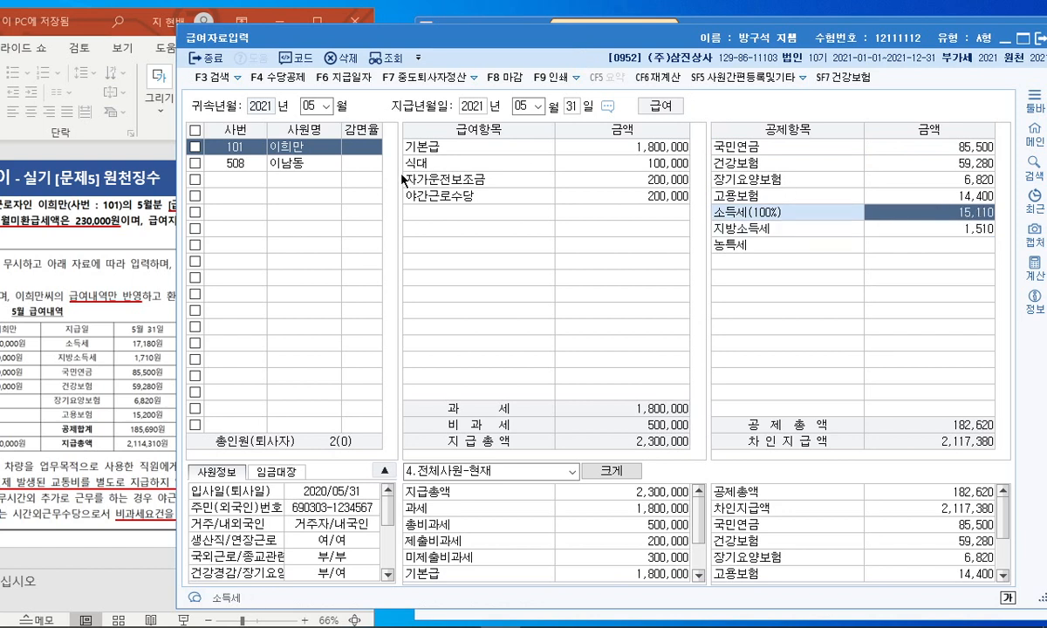
left_click(98, 255)
left_click_drag(98, 36, 291, 27)
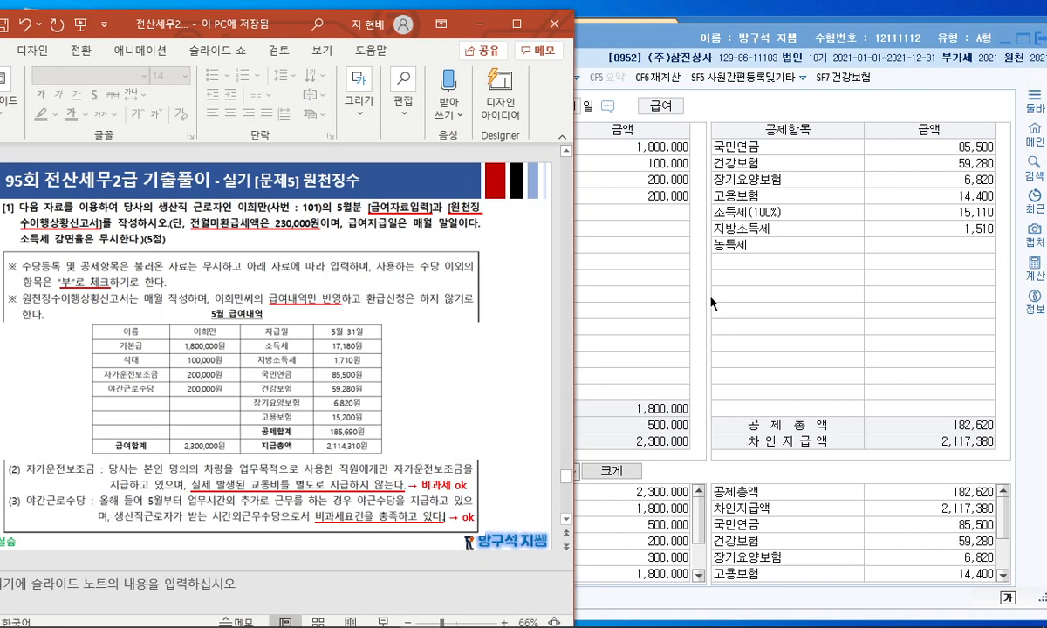
left_click(758, 278)
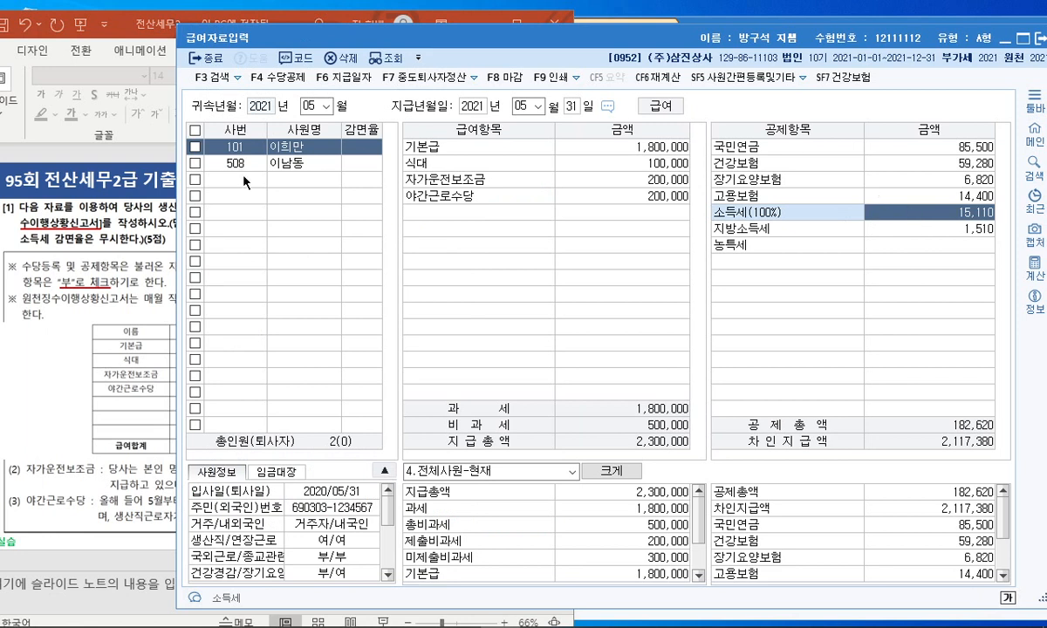
left_click(127, 338)
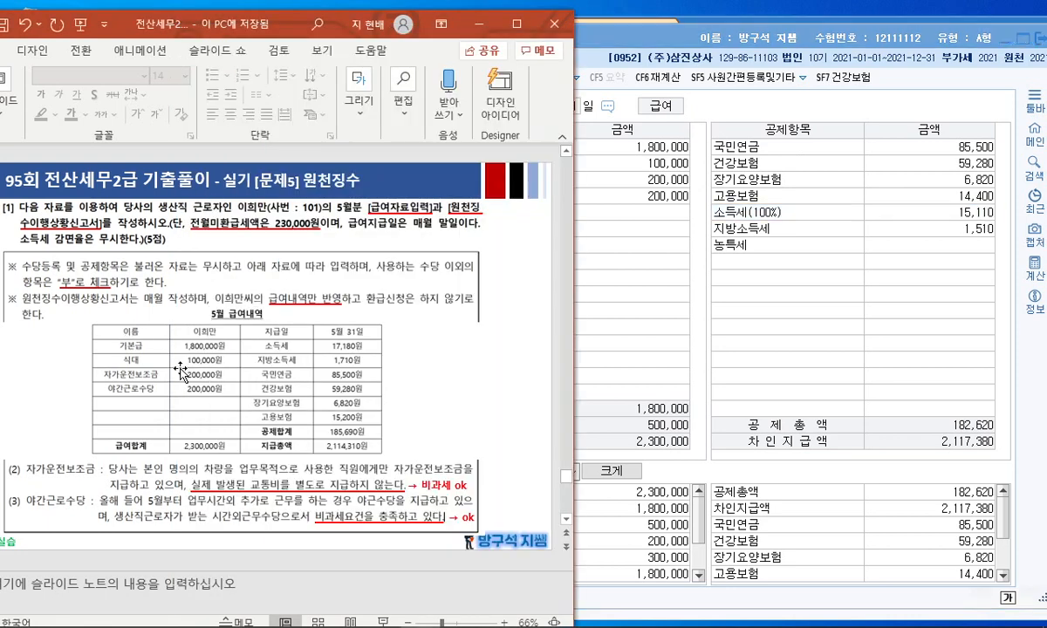
left_click(329, 397)
left_click(425, 438)
left_click(443, 464)
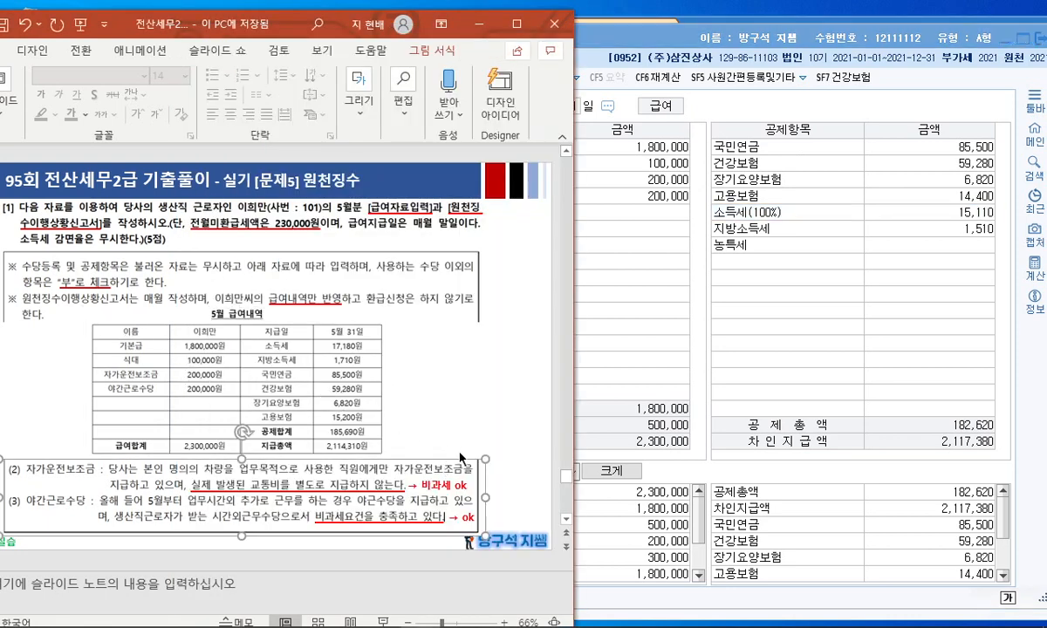
left_click(508, 440)
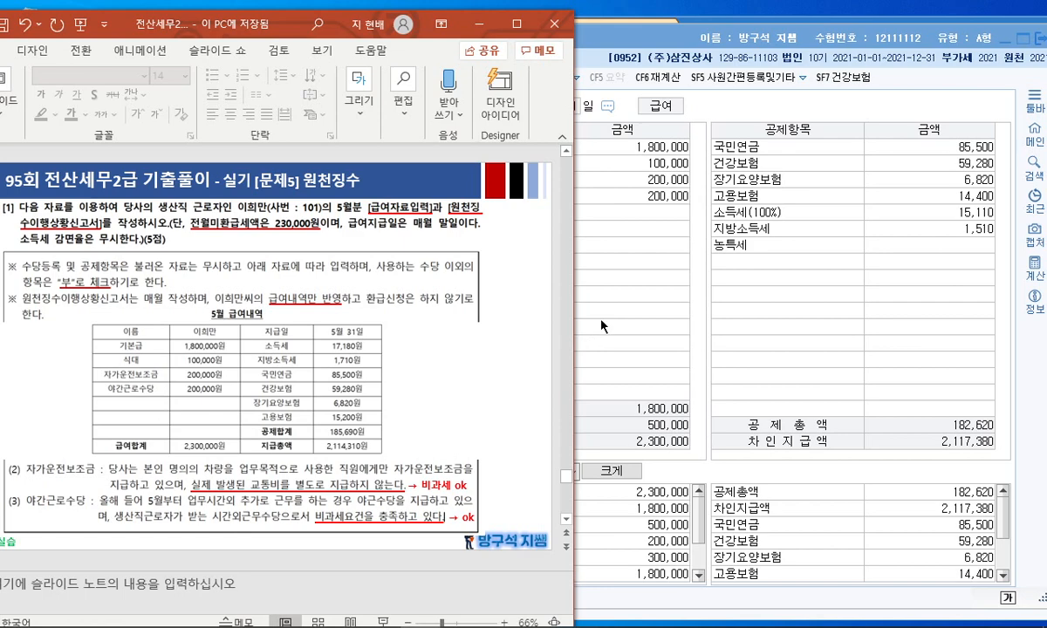
Present the current slide full screen and mark note (1) on 식대 with red ink, then clear the ink and exit
left_click(516, 24)
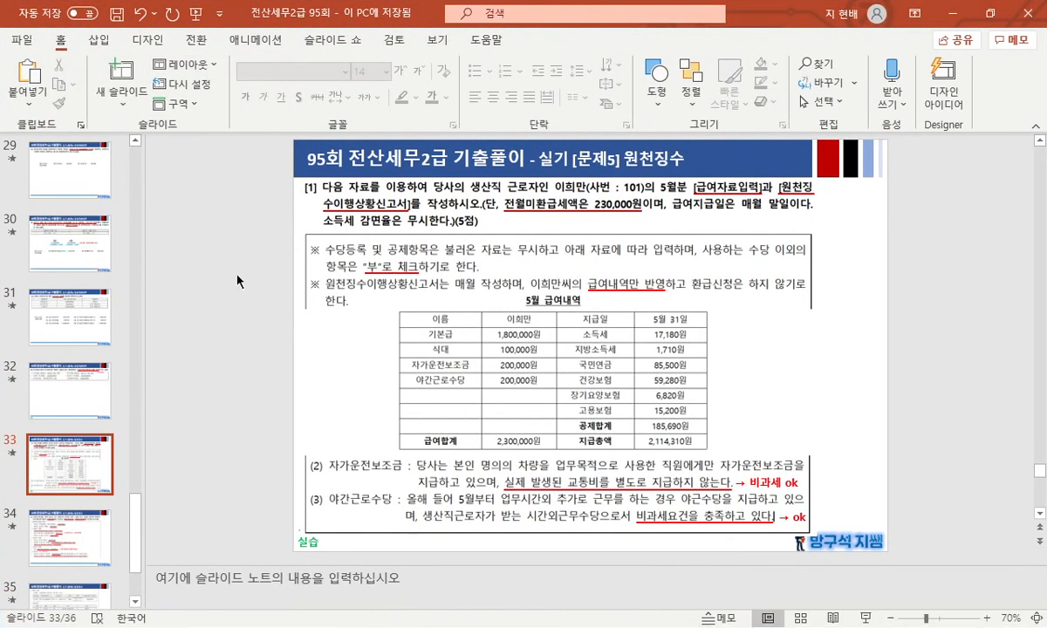
key("shift+F5")
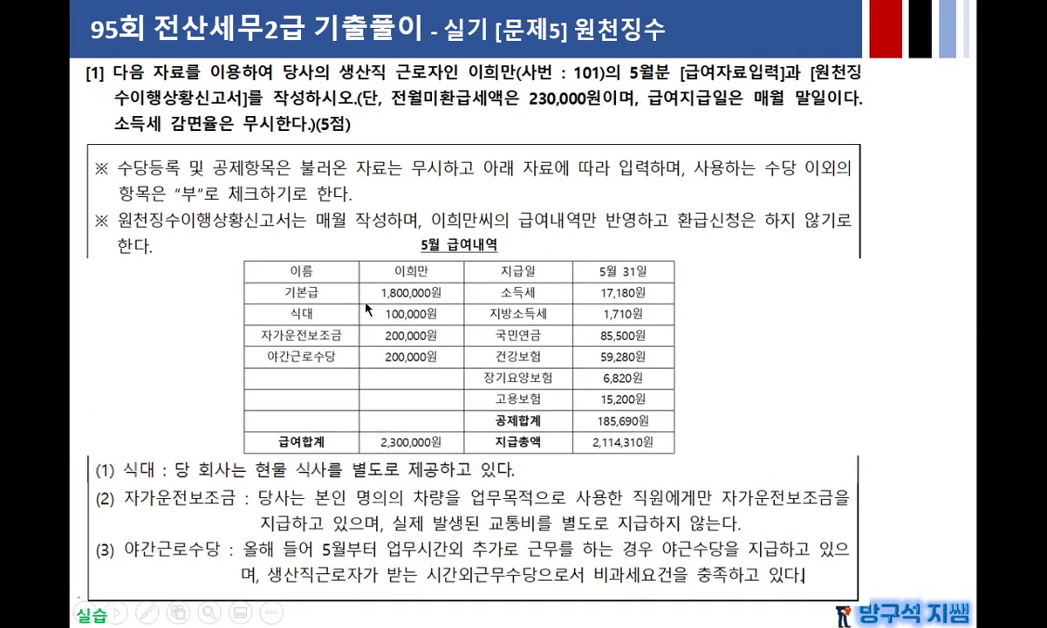
left_click_drag(97, 481, 527, 475)
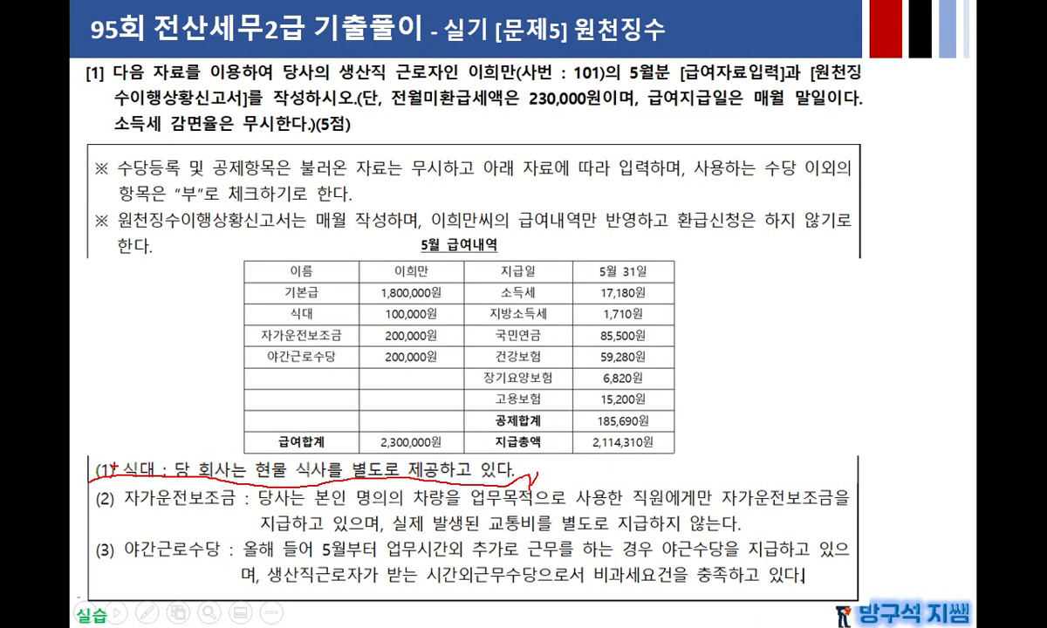
mouse_move(210, 250)
left_mouse_down()
mouse_move(225, 226)
mouse_move(259, 282)
left_mouse_up()
left_click_drag(105, 471, 112, 459)
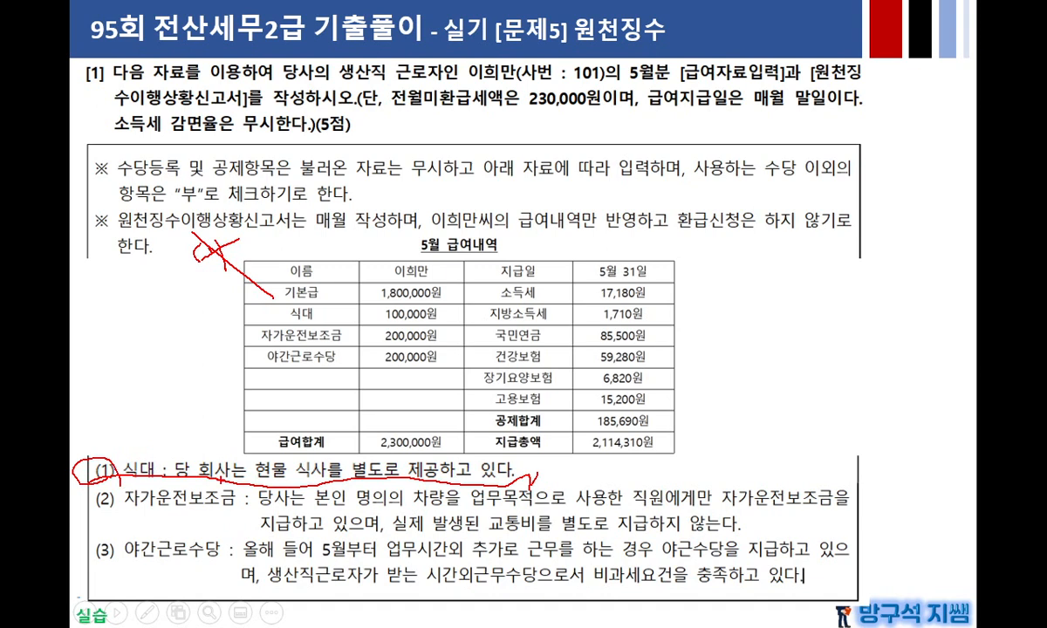
mouse_move(185, 447)
left_mouse_down()
mouse_move(380, 468)
mouse_move(506, 460)
left_mouse_up()
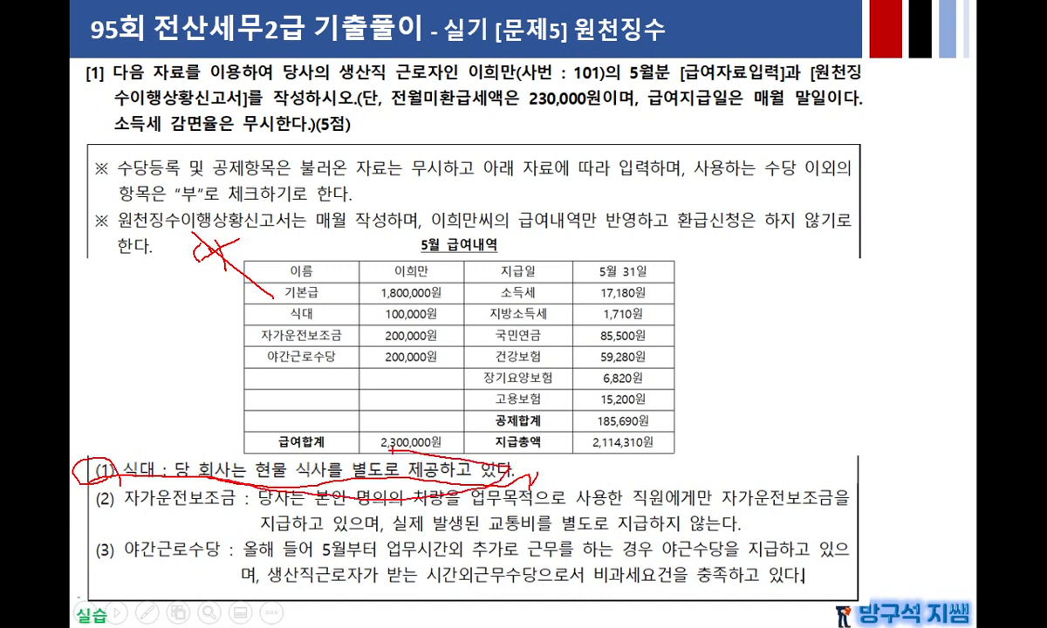
key("e")
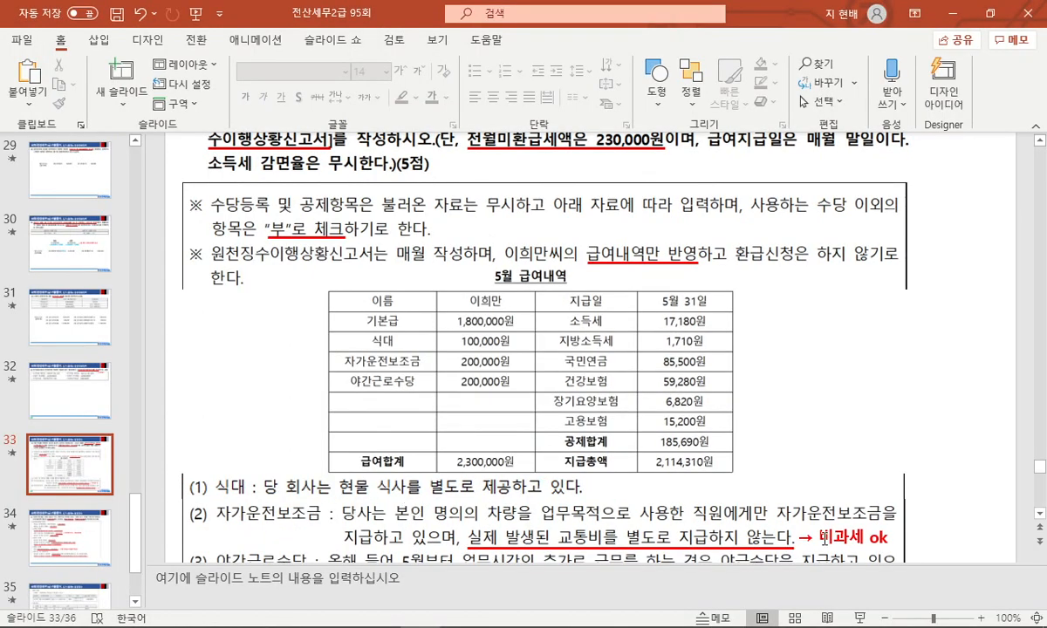
Copy the red "→ 비과세 ok" label beside note (1) on 식대 and change the copy to "→ 비과세 x"
left_click(824, 529)
left_click_drag(824, 528, 618, 484)
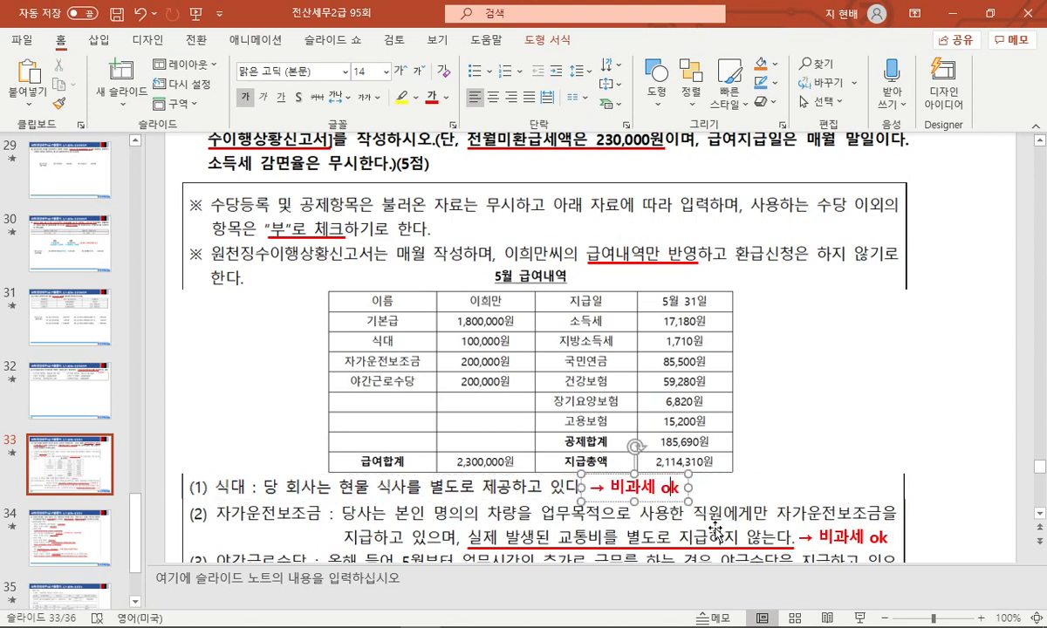
key("BackSpace")
key("BackSpace")
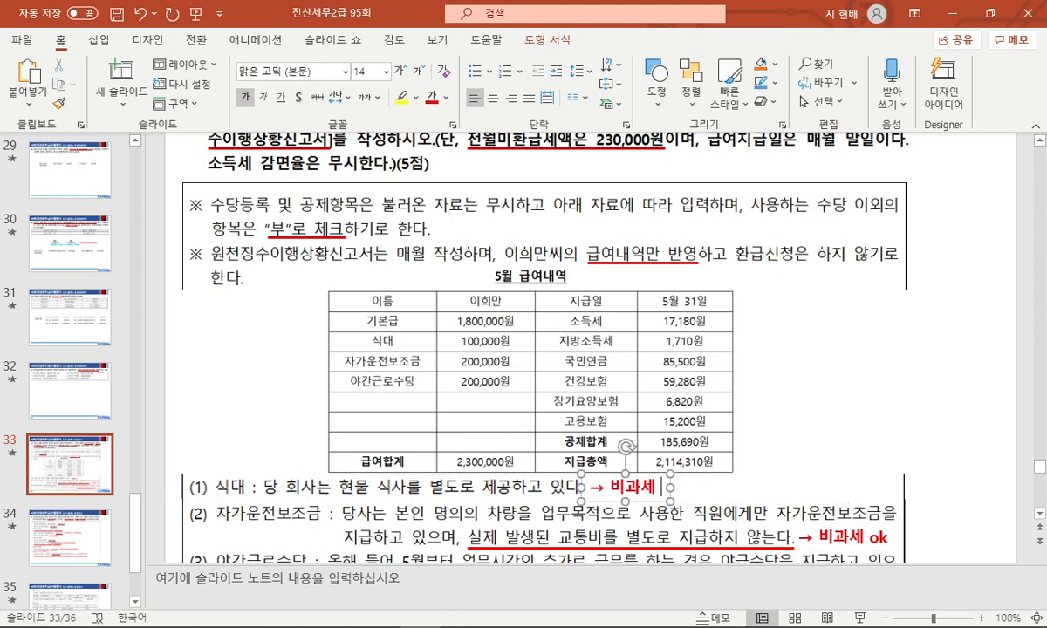
type("x")
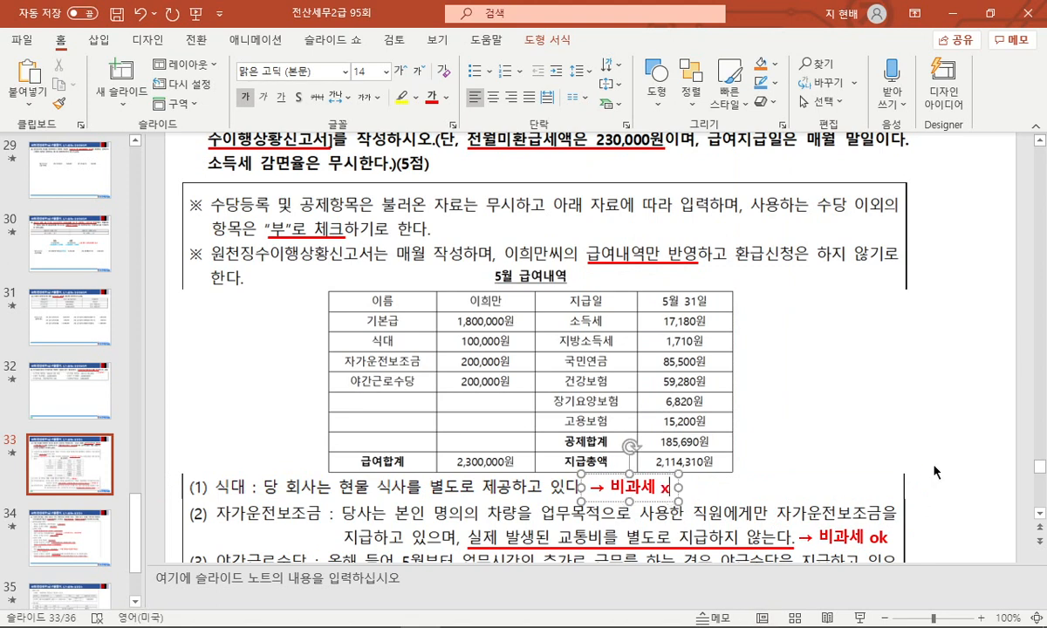
left_click(910, 168)
Restore the slide window to a smaller size and close the untitled Paint picture without saving it
left_click(989, 13)
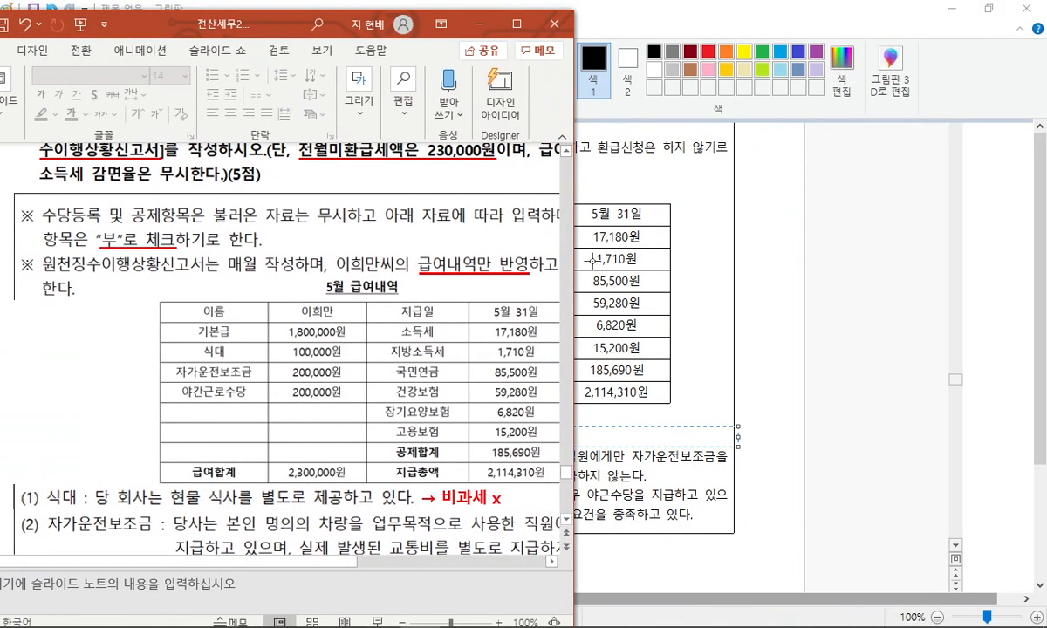
left_click(1026, 9)
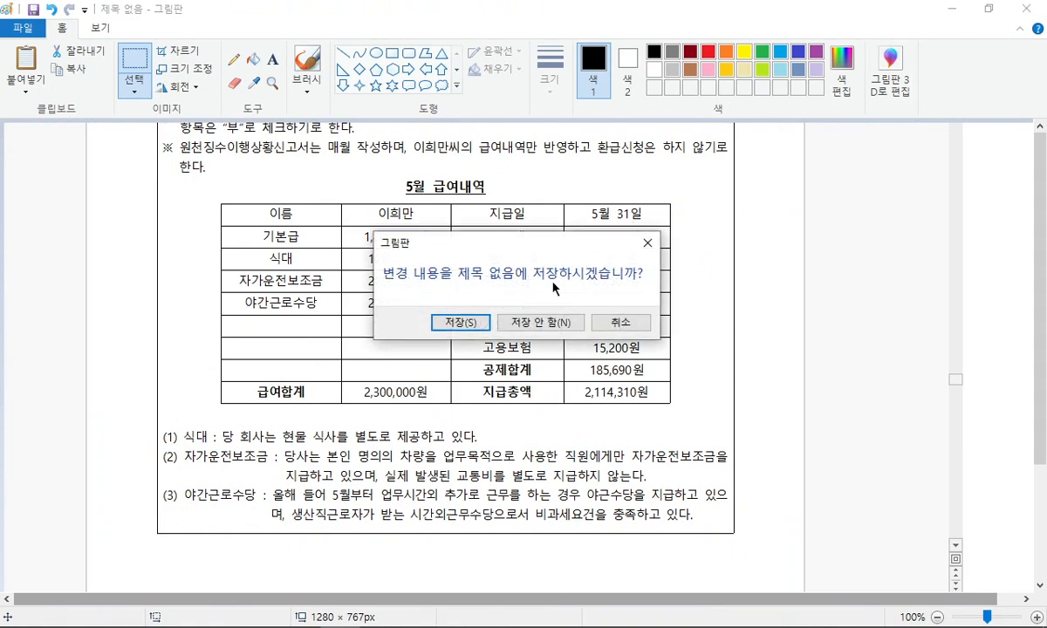
left_click(555, 320)
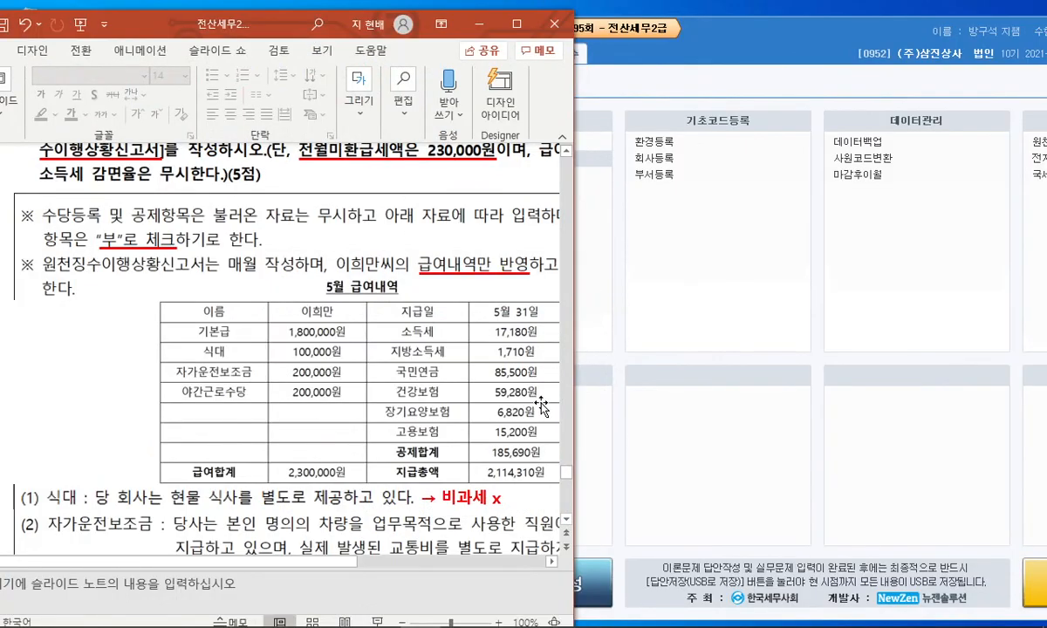
Widen the slide window and bring KcLep's 급여자료입력 window to the front, moved aside from the slide
left_click_drag(573, 495, 614, 495)
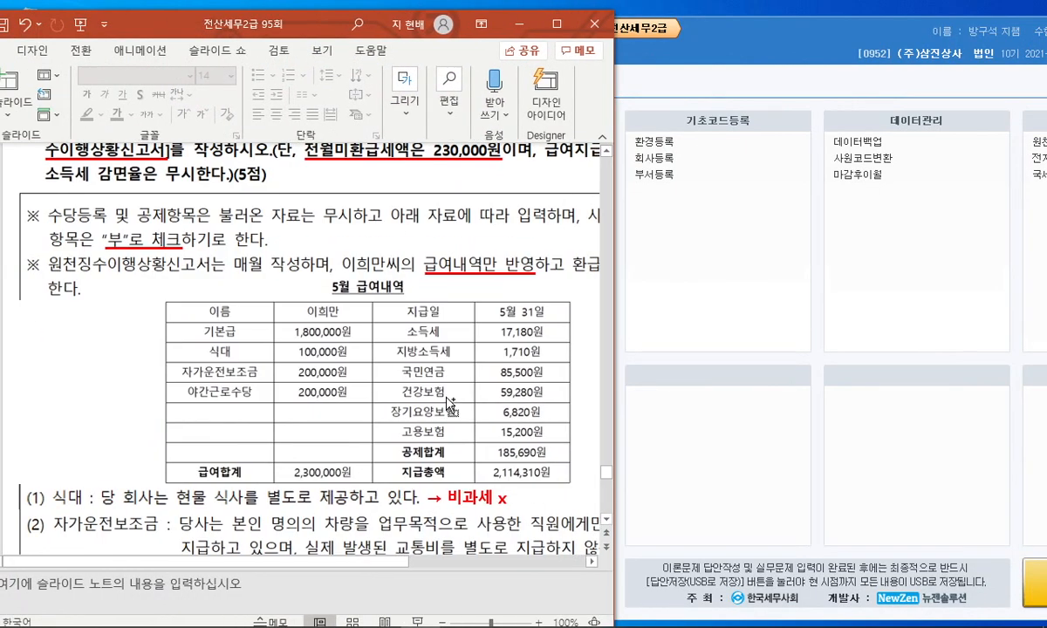
left_click(687, 356)
mouse_move(543, 616)
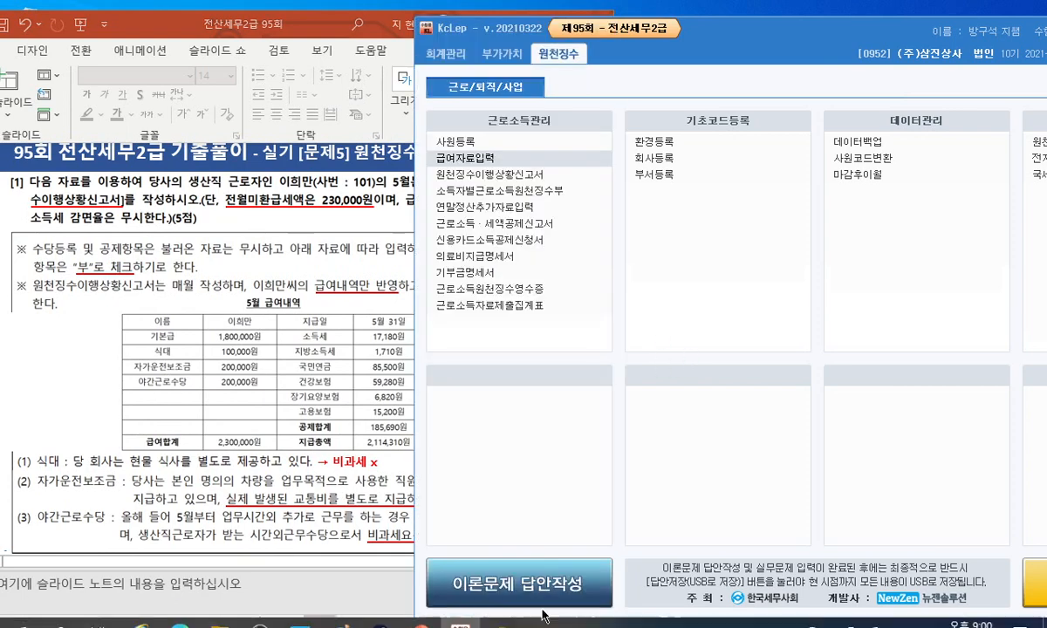
left_click(501, 603)
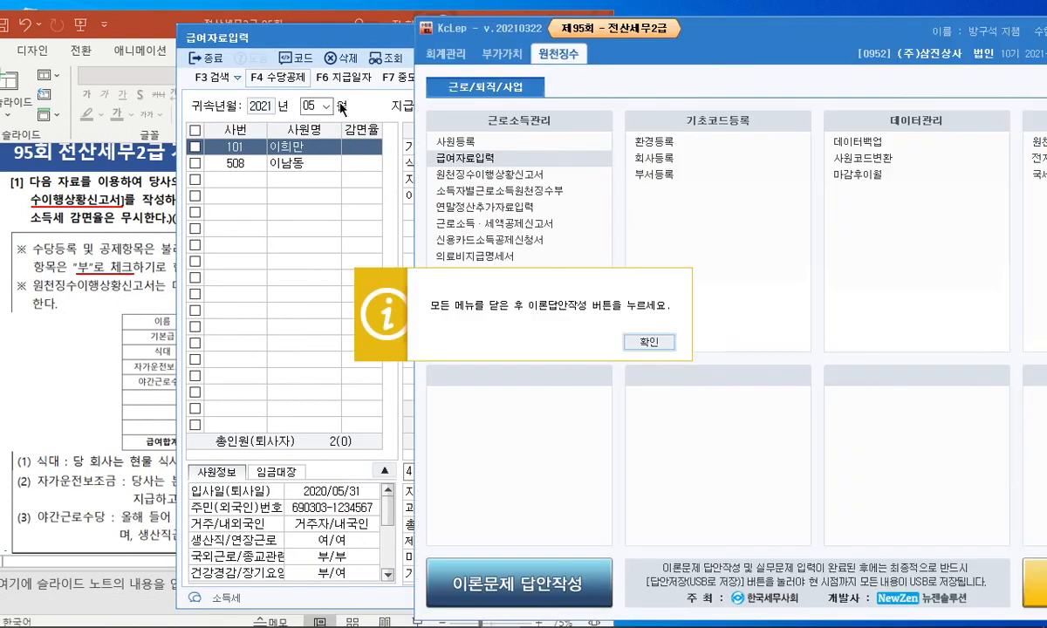
left_click(645, 342)
left_click(347, 264)
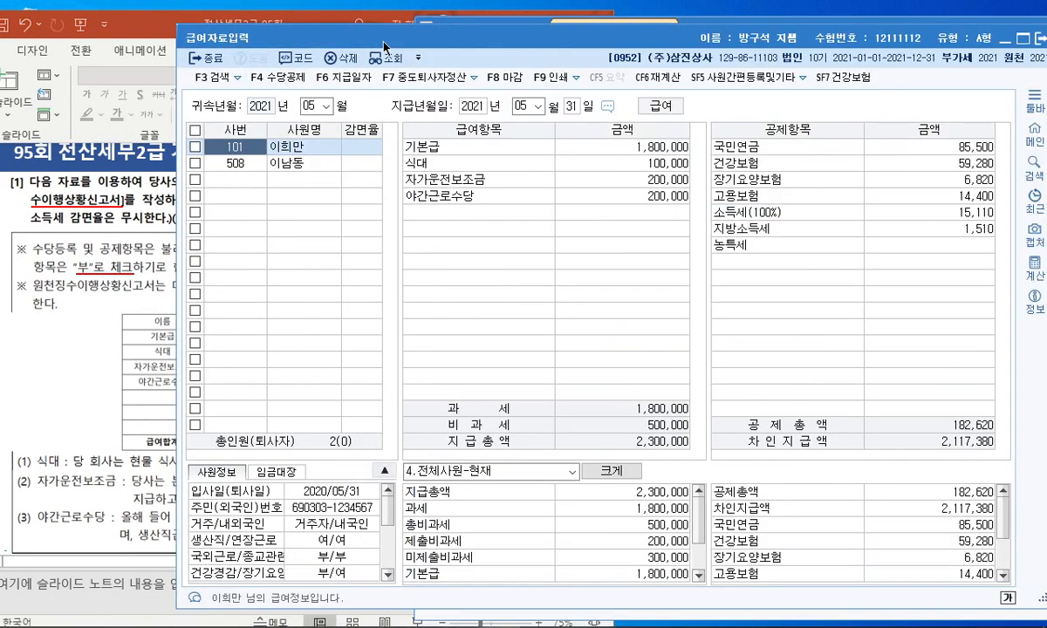
left_click_drag(383, 48, 434, 55)
In 수당공제등록, register a new taxable (과세) allowance named 식대 below the 야간근로수당 row
key("F4")
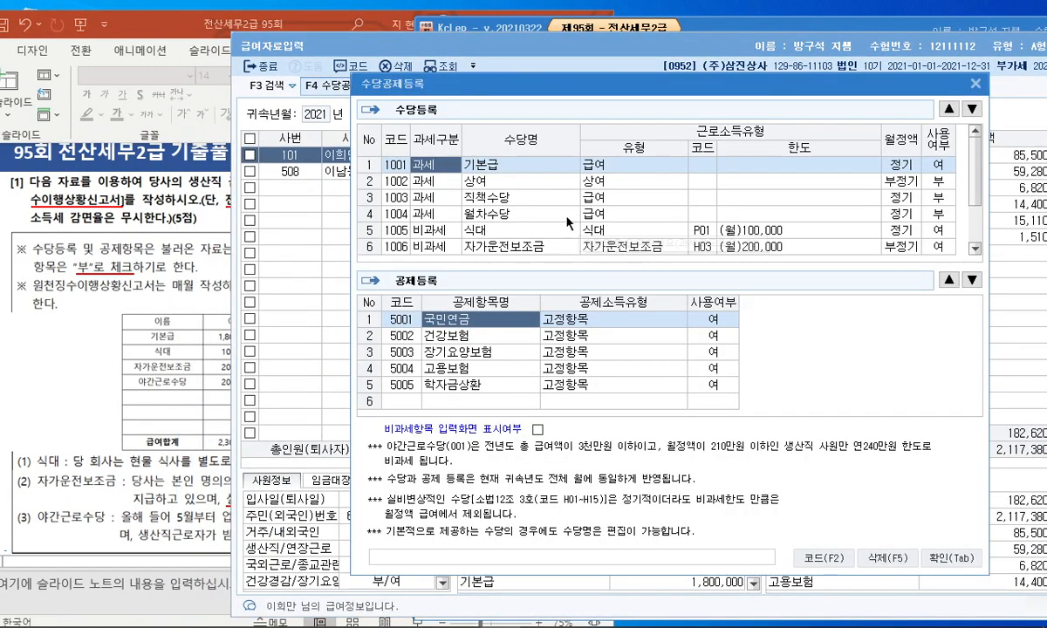
left_click(550, 230)
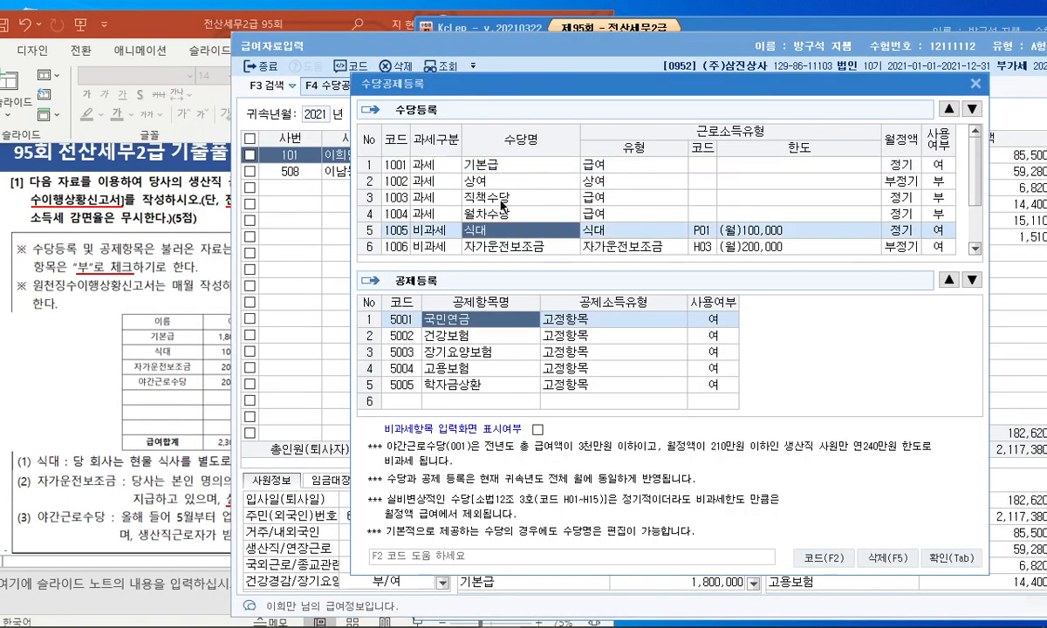
left_click(447, 231)
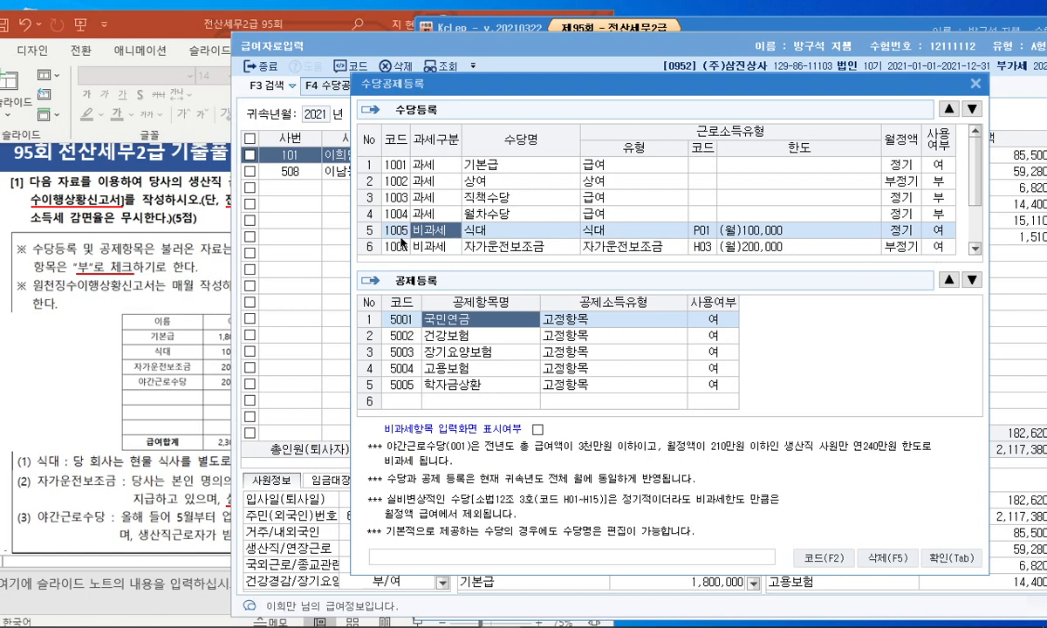
left_click(547, 235)
left_click(440, 227)
scroll(404, 233, "down", 1)
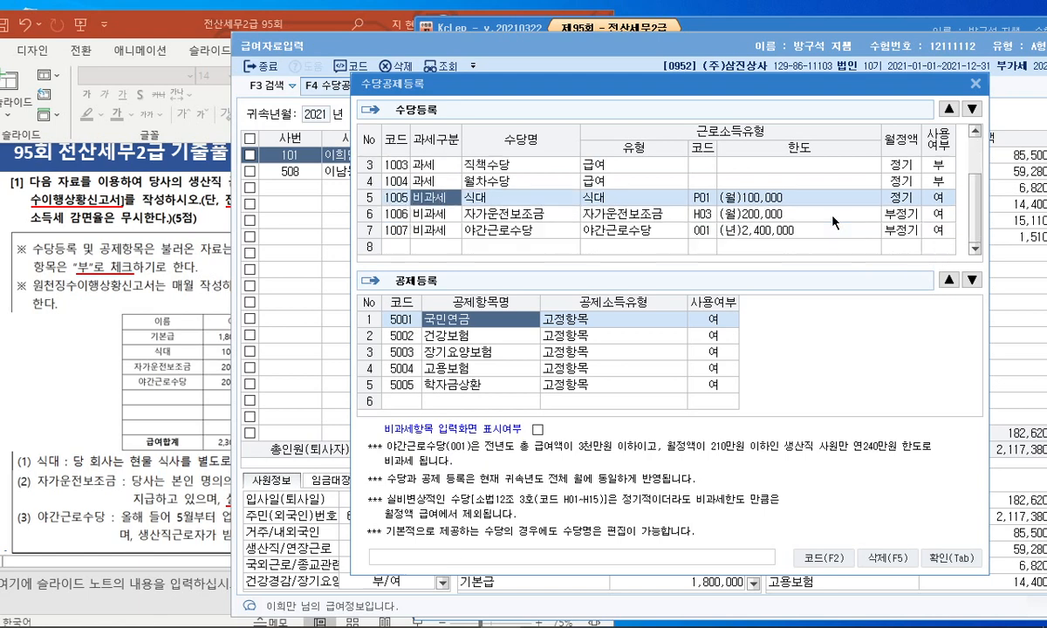
left_click(401, 246)
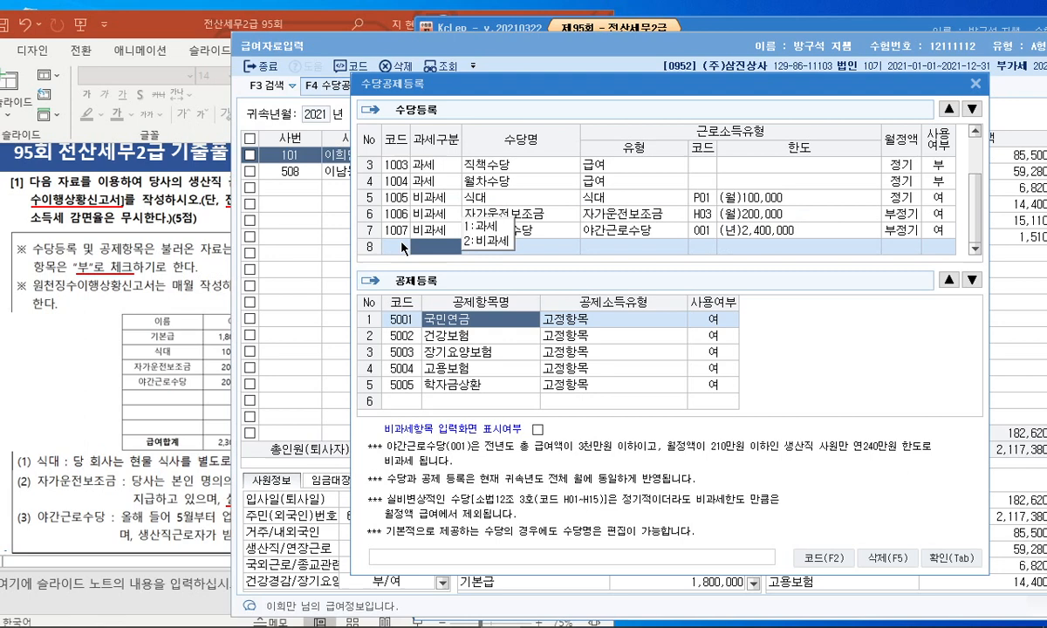
left_click(483, 227)
key("Down")
type("ㅅ")
type("식대")
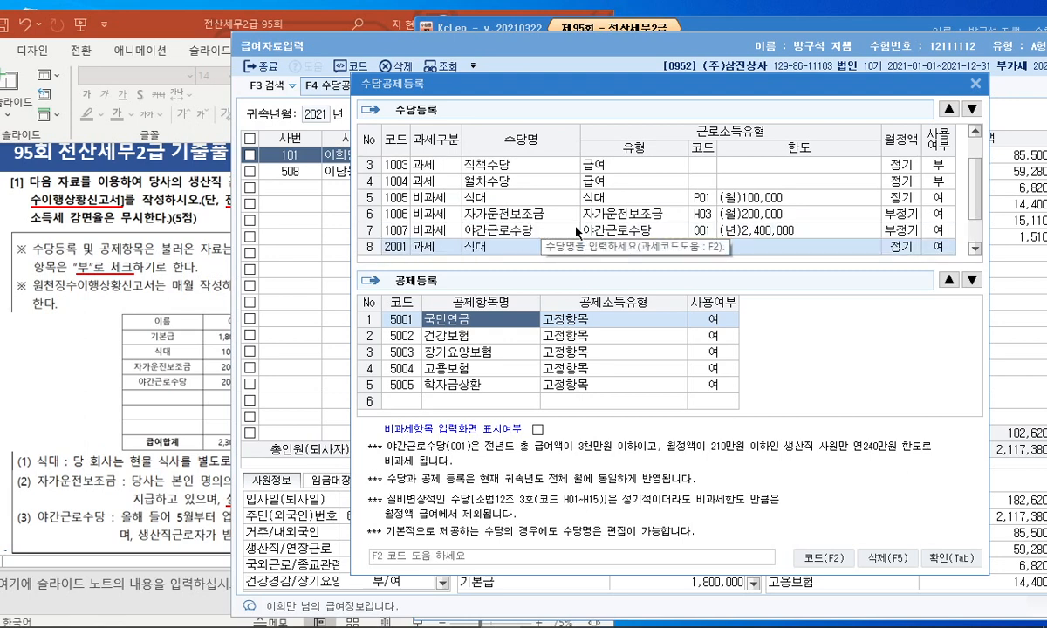
key("Return")
Try to set the non-taxable 식대 allowance's 사용여부 to 부, and close 수당공제등록
left_click(623, 198)
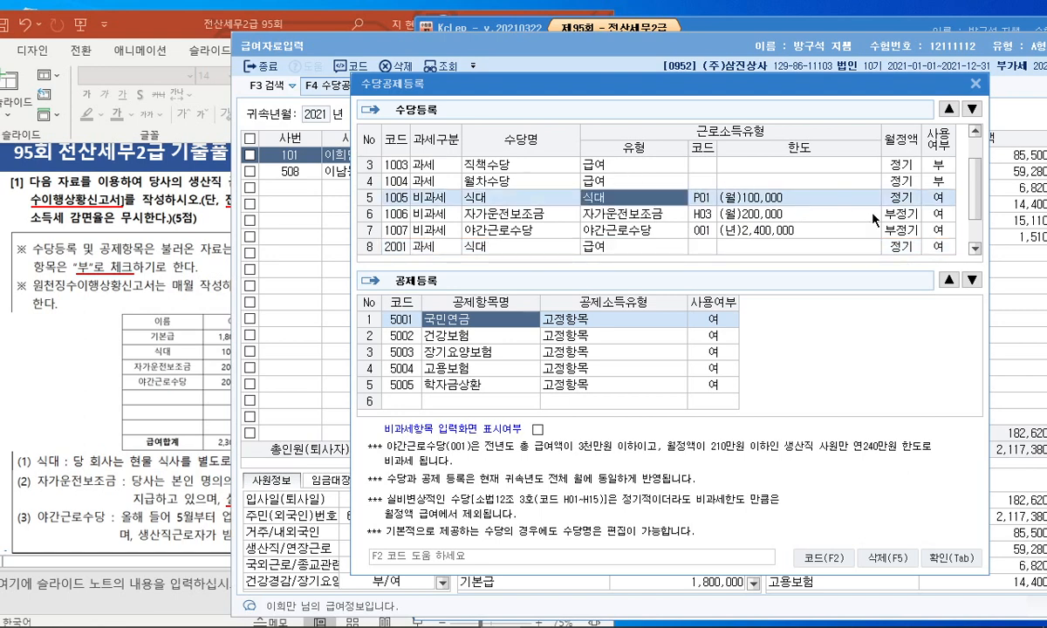
left_click(937, 200)
left_click(908, 200)
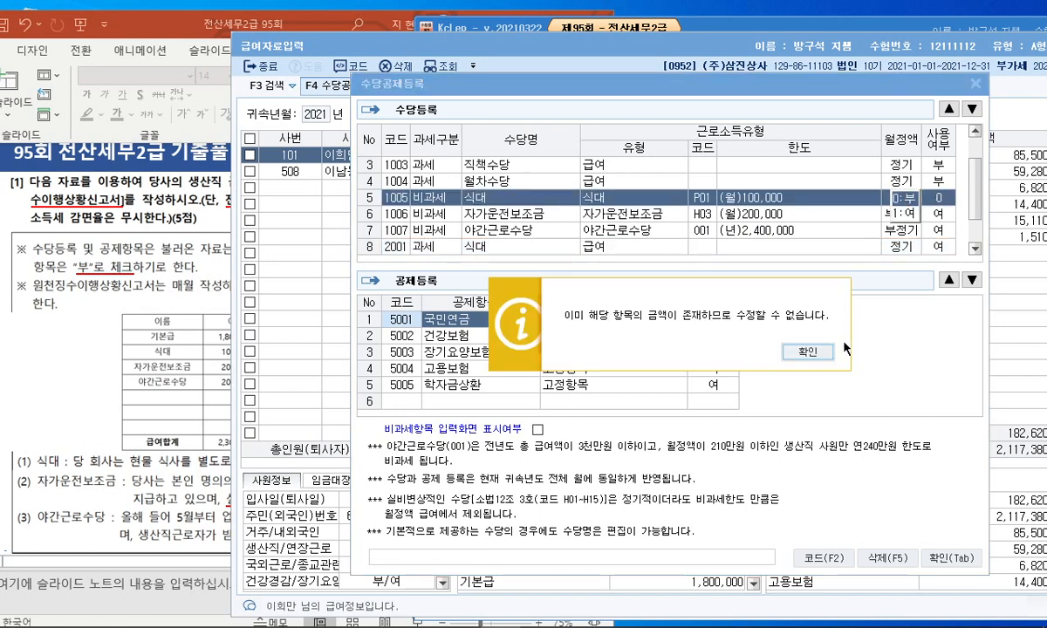
left_click(816, 353)
left_click(976, 83)
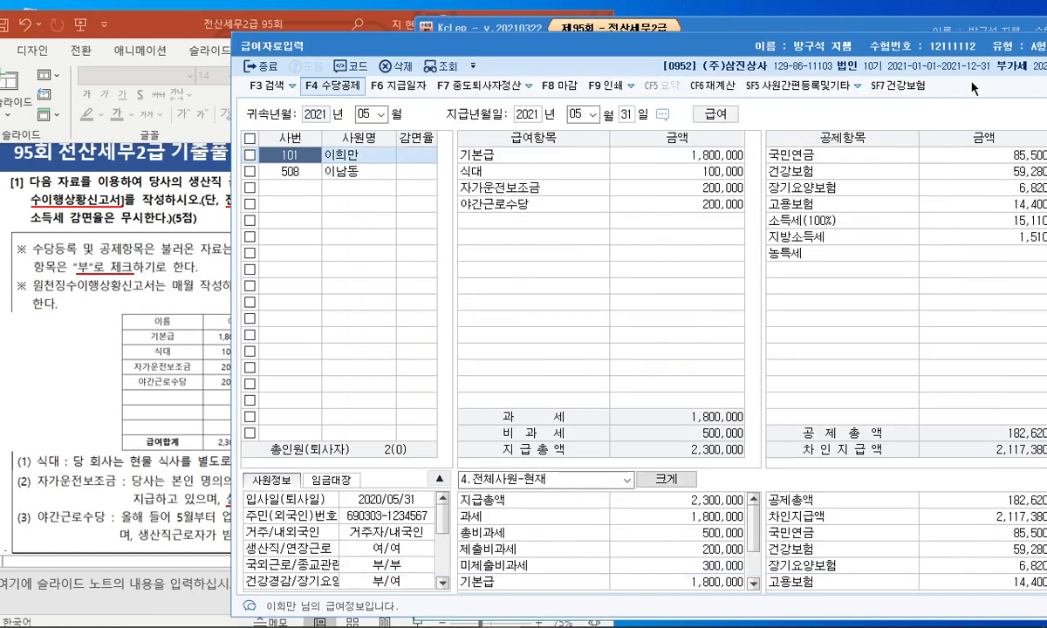
Clear the amount of the original non-taxable 식대 in employee 101's May payroll entry
left_click(708, 168)
key("Delete")
key("Return")
key("Return")
key("Return")
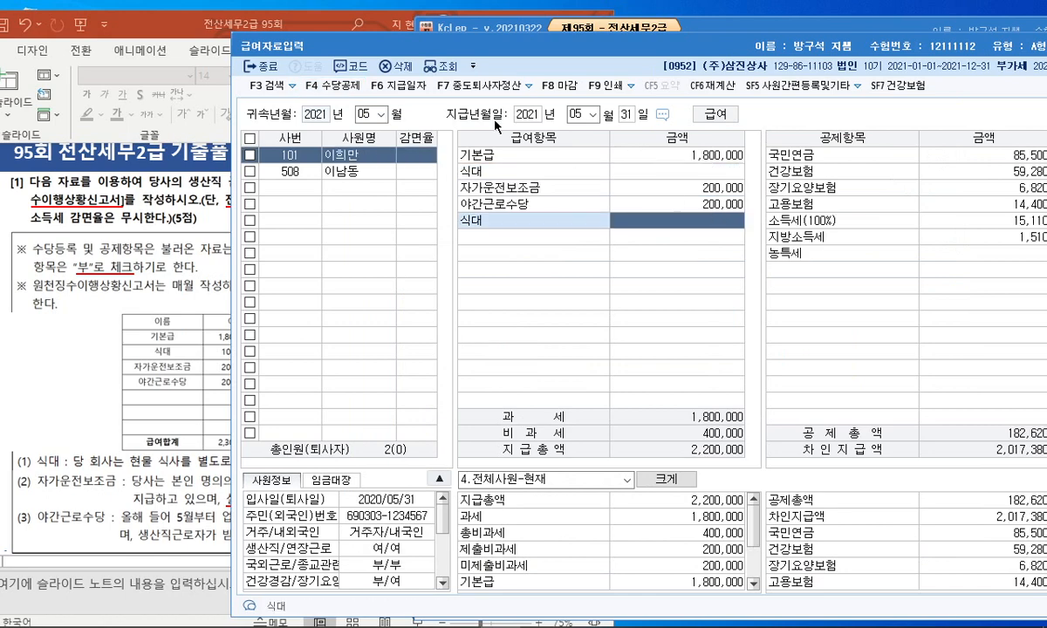
Set the non-taxable 식대 allowance's 사용여부 to 부 and enter 100,000 for the taxable 식대 in the payroll entry
left_click(355, 87)
left_click(519, 232)
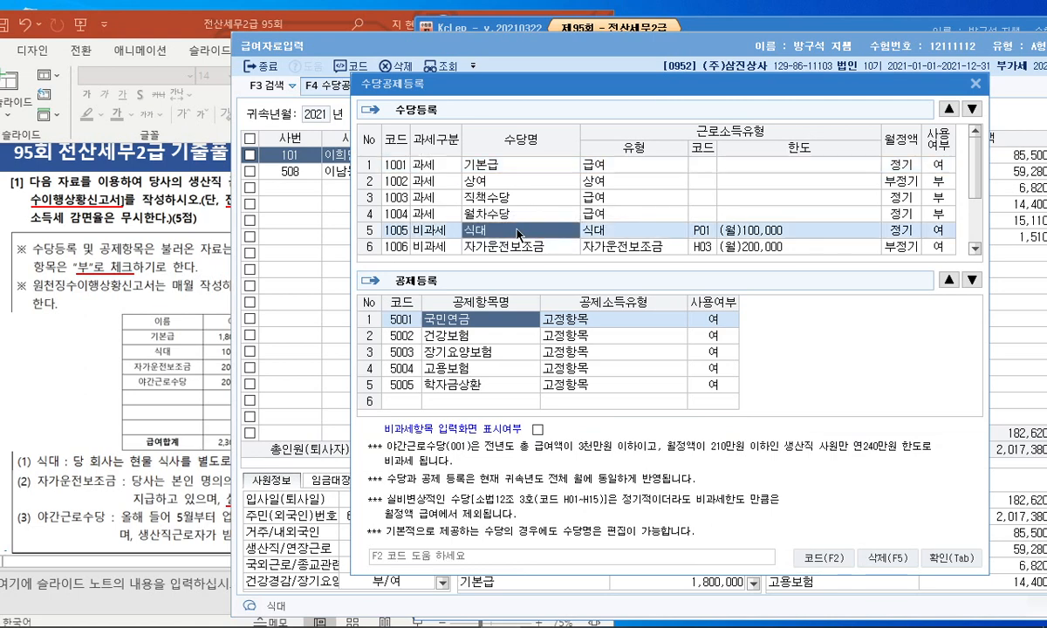
left_click(938, 232)
left_click(909, 227)
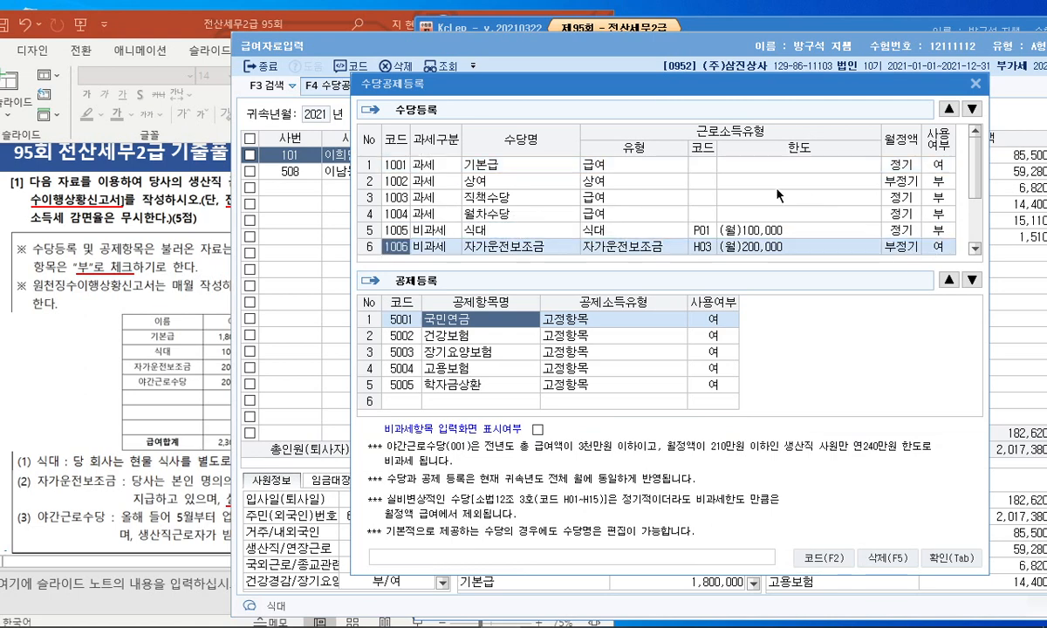
scroll(731, 193, "down", 1)
left_click(600, 230)
left_click(976, 83)
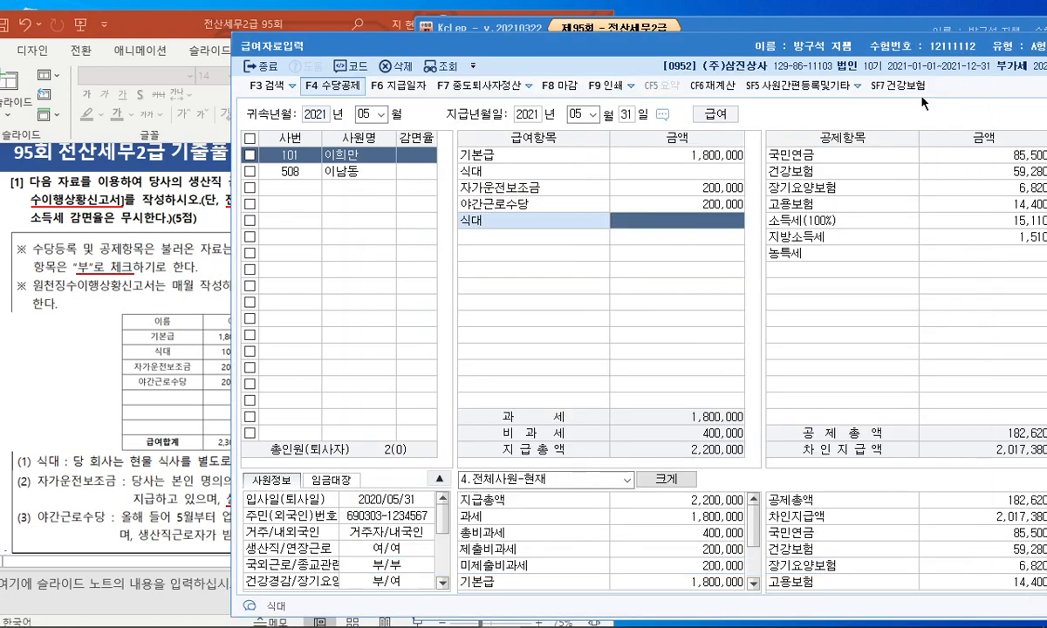
type("1000000")
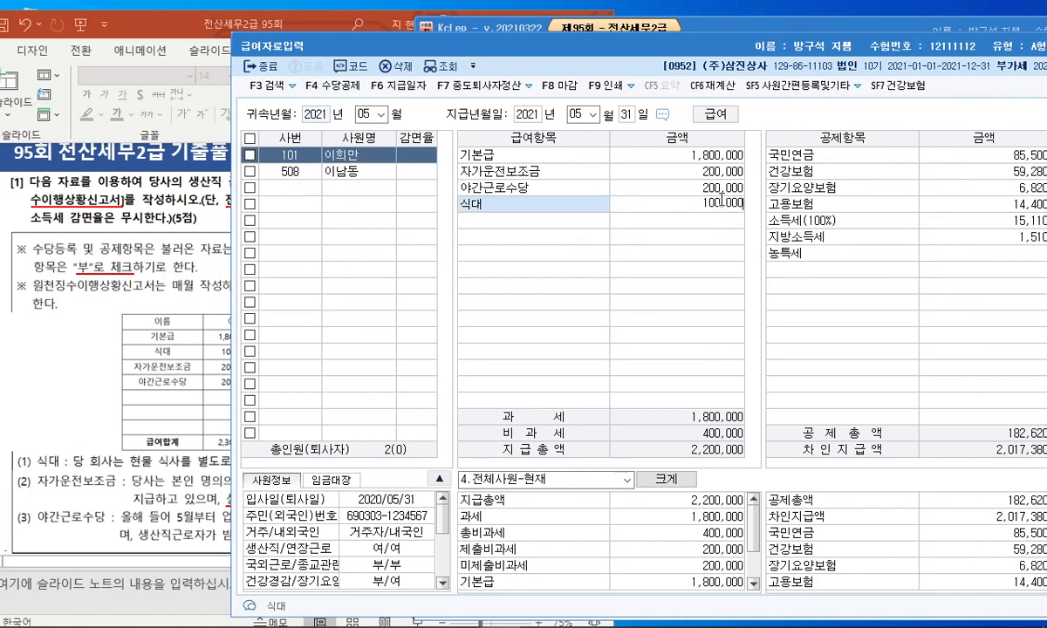
key("Return")
Arrange the slide and the 급여자료입력 window side by side and compare the May pay items and totals
left_click_drag(253, 25, 155, 23)
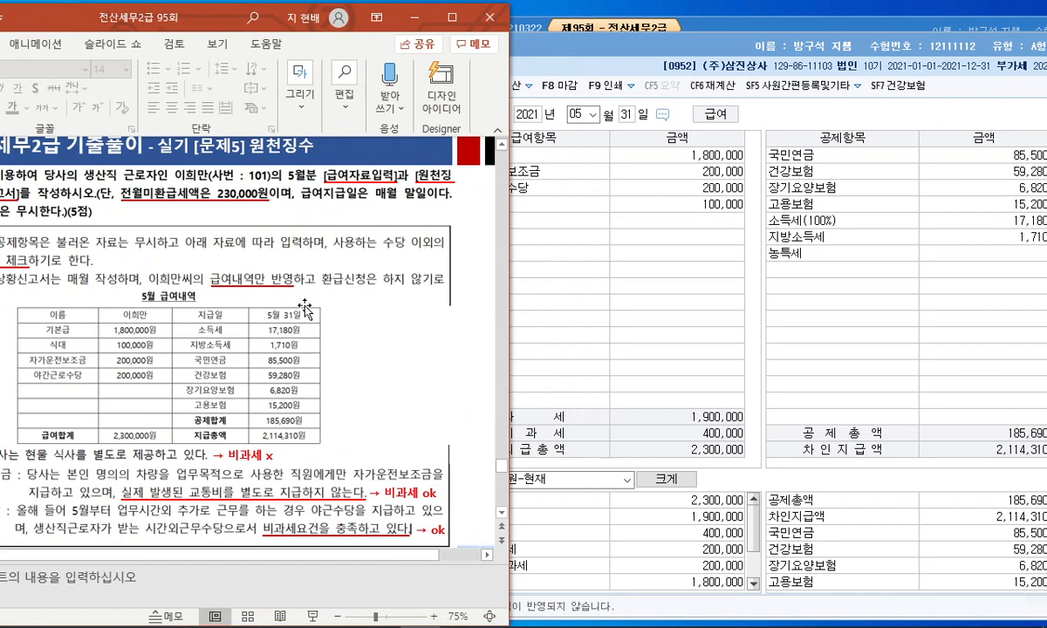
left_click(605, 293)
left_click_drag(655, 50, 586, 30)
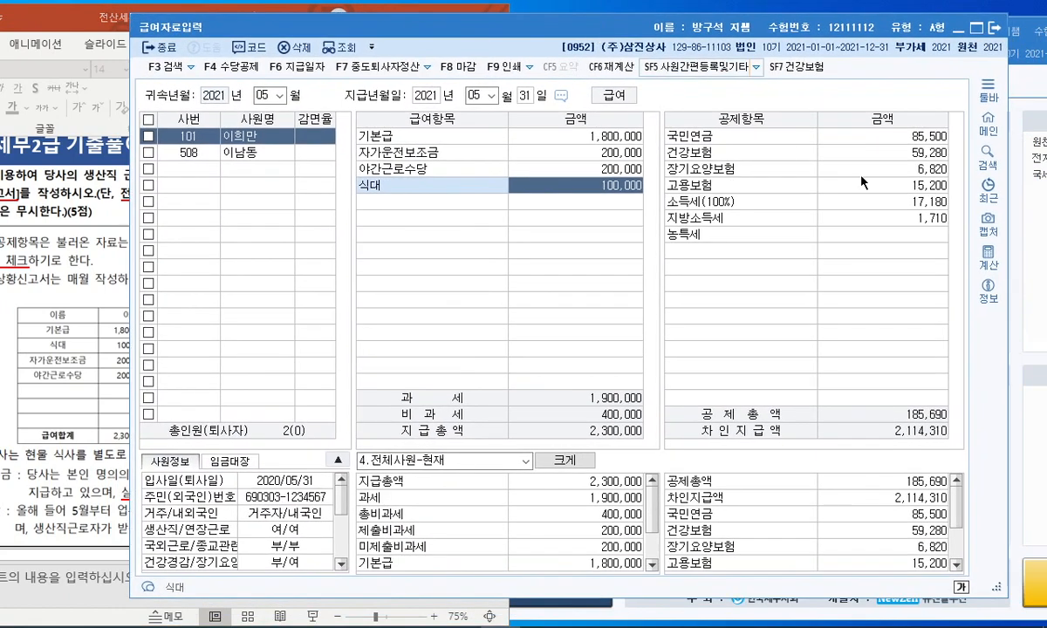
left_click(120, 397)
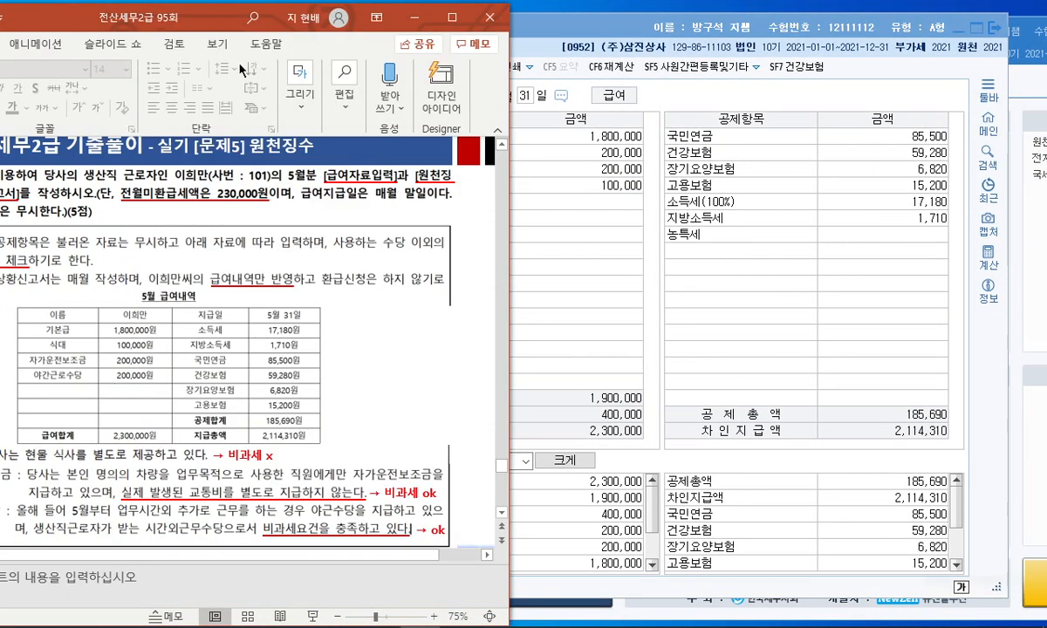
left_click_drag(223, 28, 160, 28)
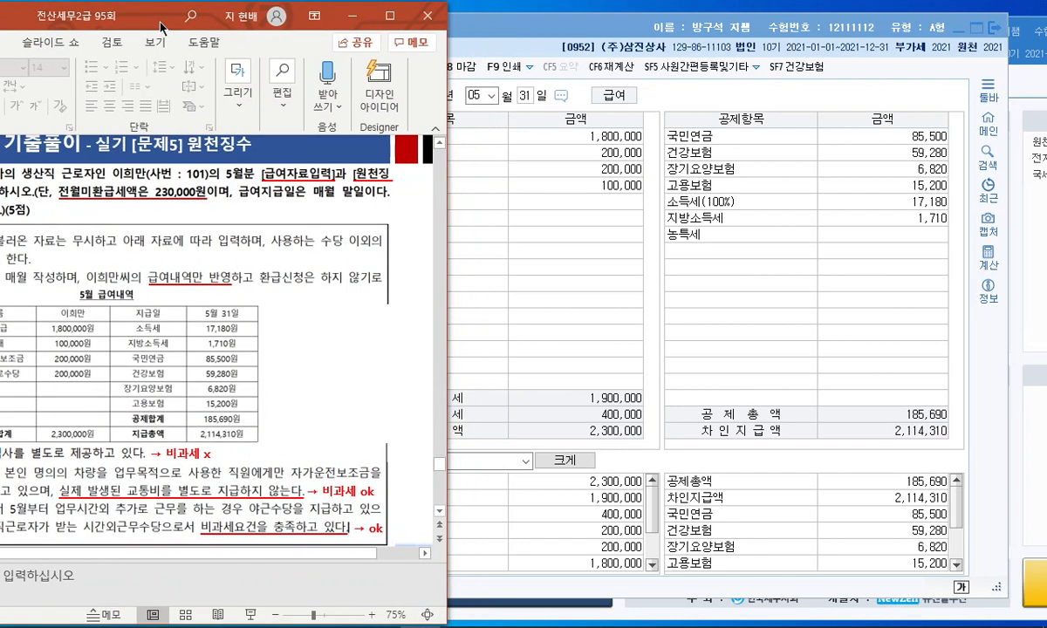
left_click(583, 233)
left_click_drag(509, 28, 596, 33)
left_click(193, 411)
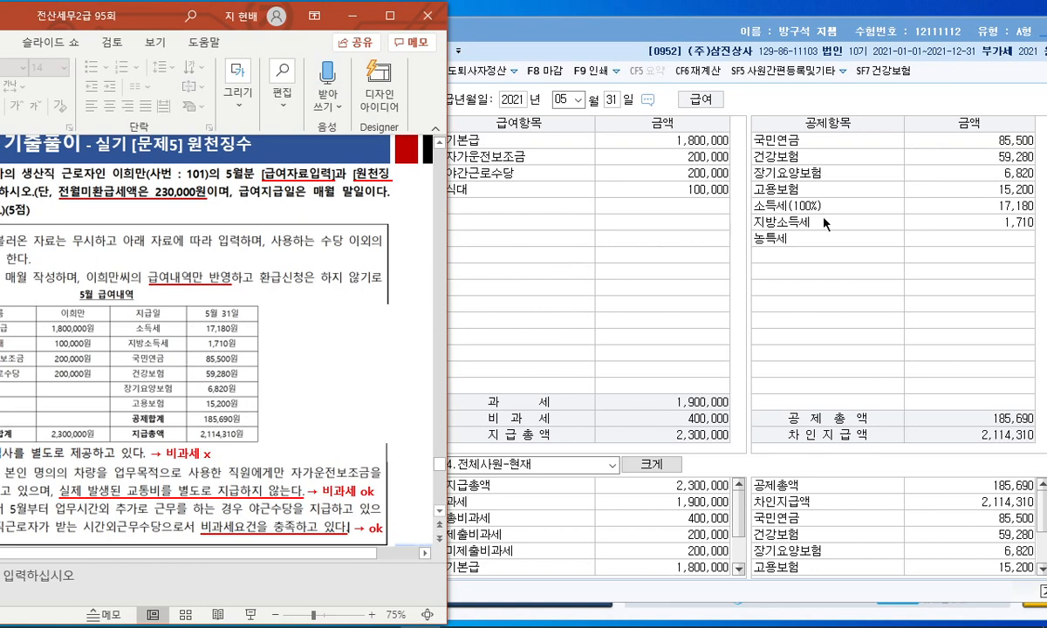
Check the 국민연금, 건강보험, 장기요양보험 and 고용보험 deductions against the slide's May pay table
left_click(942, 146)
left_click(952, 161)
left_click(955, 173)
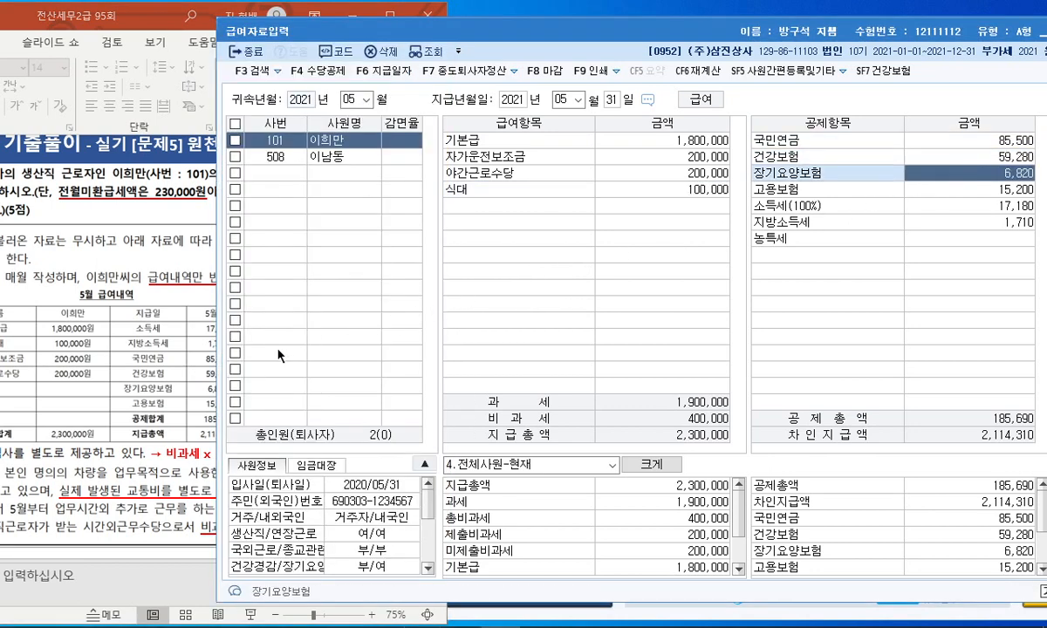
left_click(200, 416)
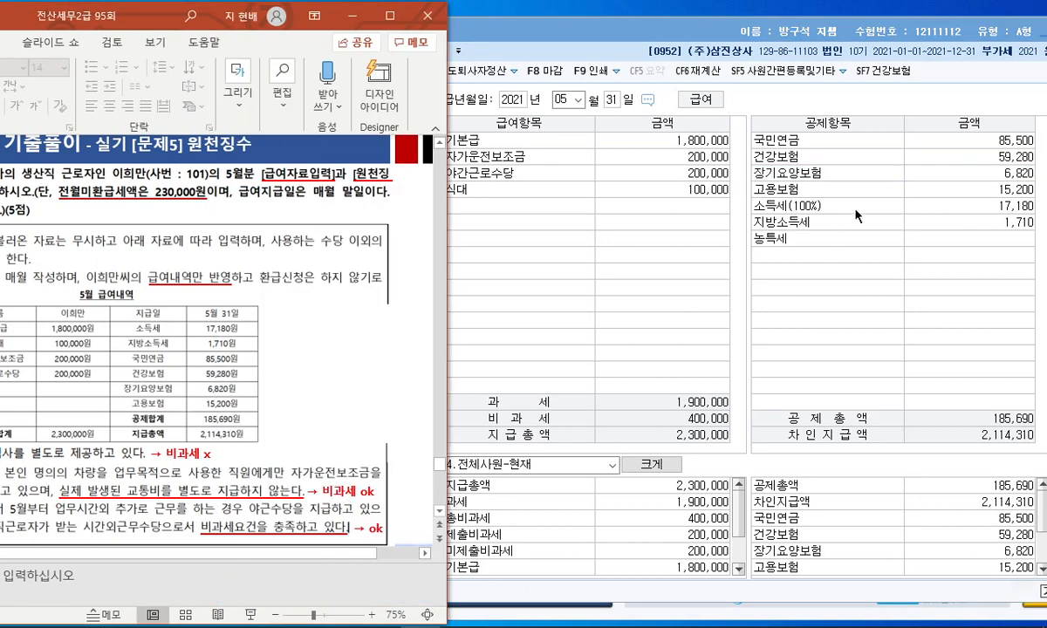
left_click(958, 192)
left_click(170, 324)
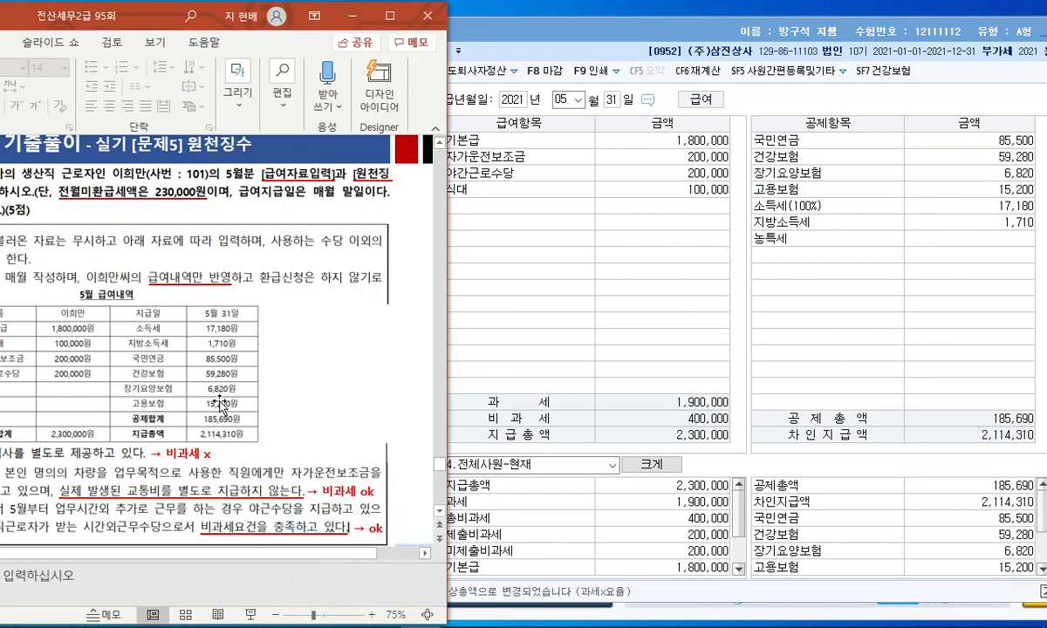
left_click(978, 199)
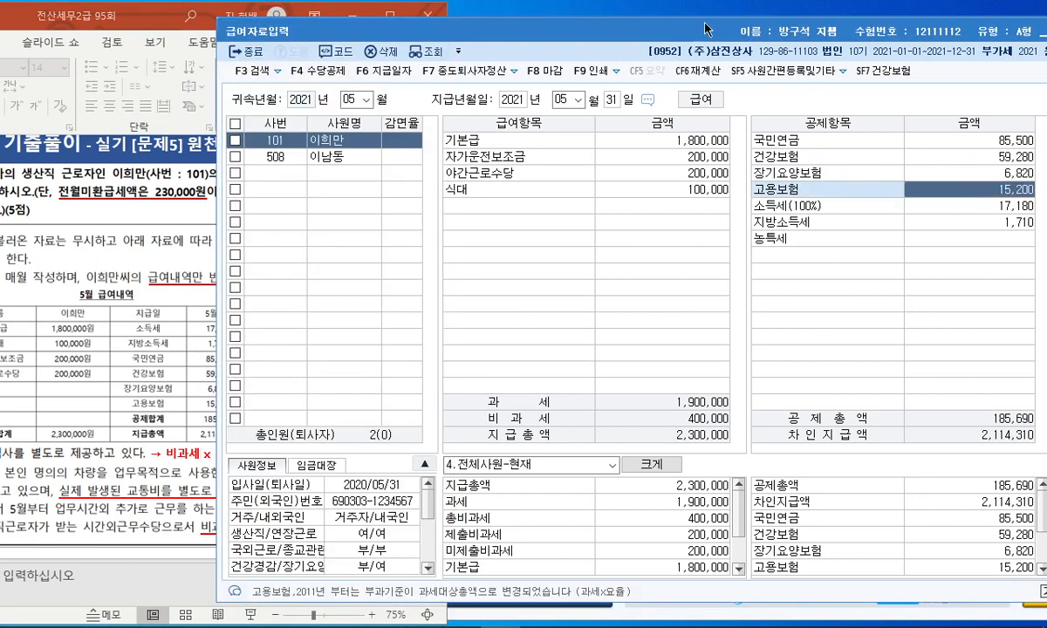
Close the 급여자료입력 window and reposition the slide so its problem text shows beside KcLep's main menu
left_click_drag(706, 38, 593, 21)
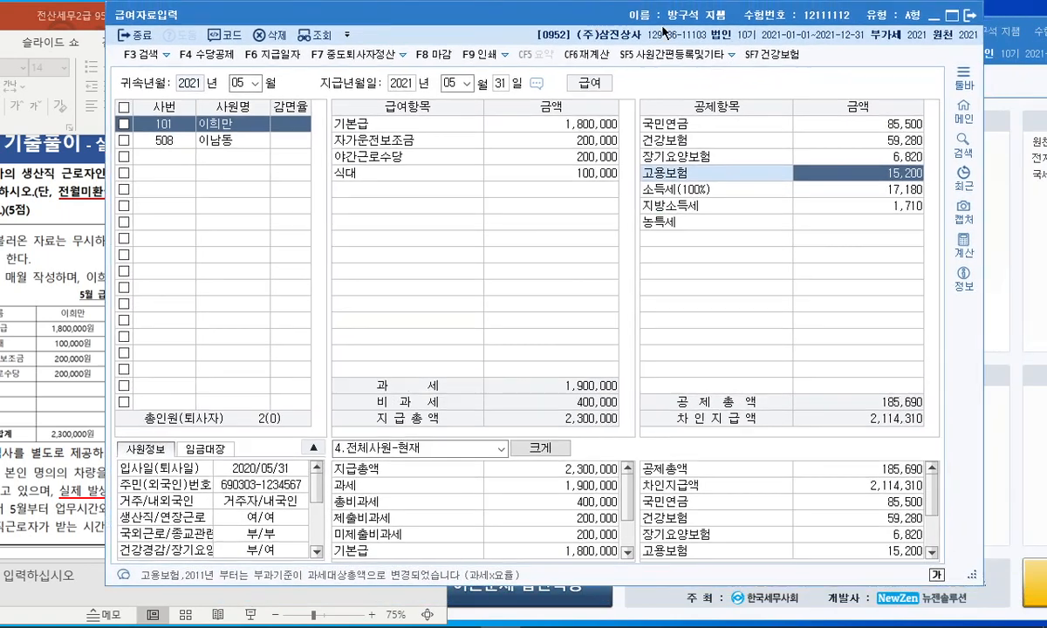
left_click(971, 17)
left_click_drag(316, 28, 525, 29)
left_click(739, 333)
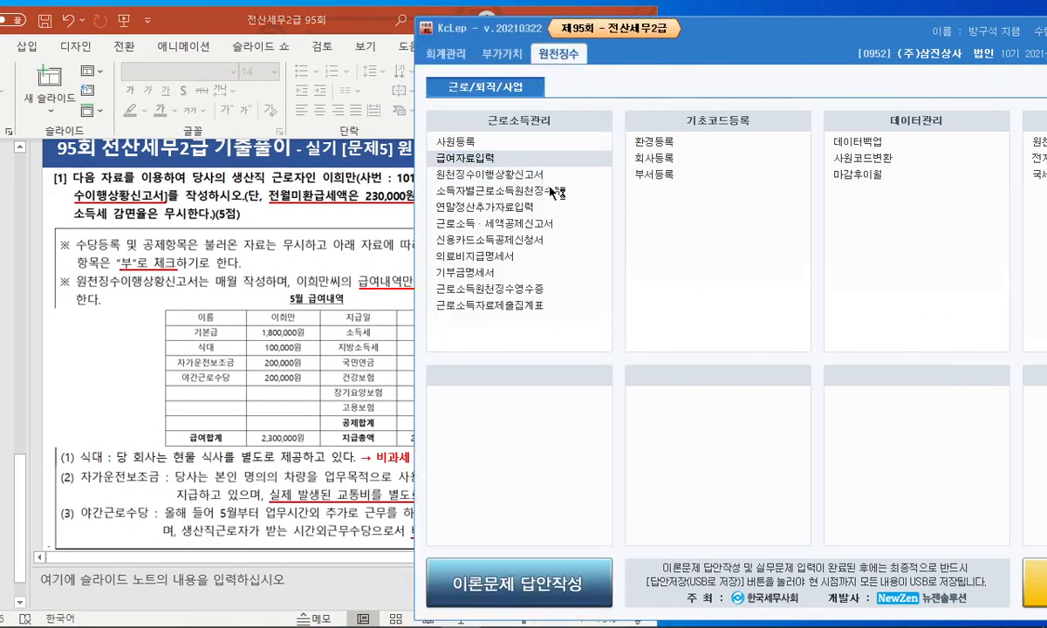
Open 원천징수이행상황신고서 and set its 귀속기간 from 2021년 05월 to 2021년 05월
left_click(515, 175)
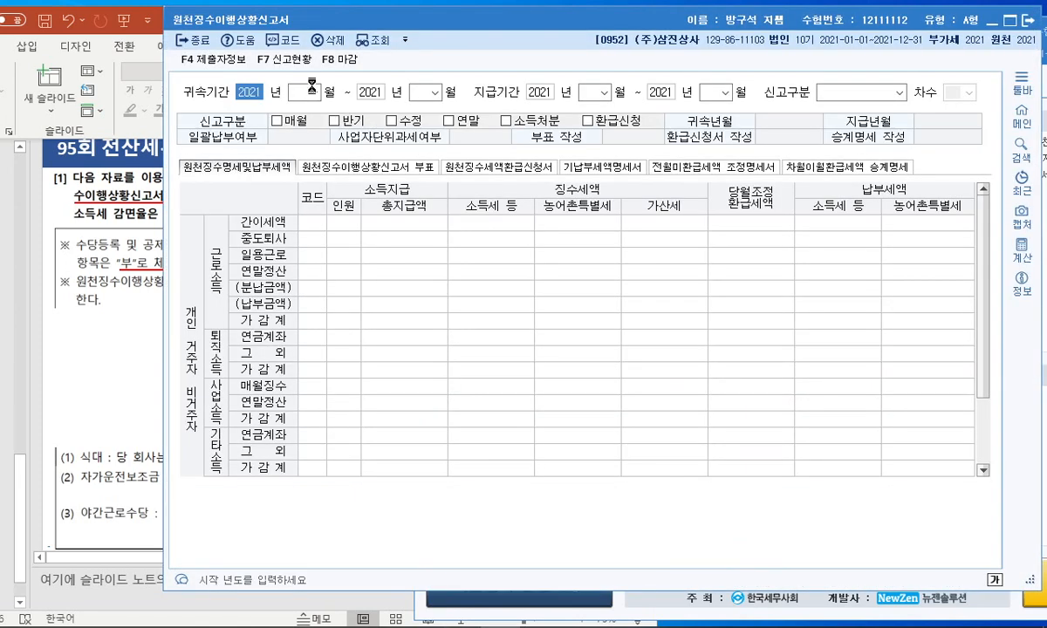
left_click(312, 92)
left_click(307, 155)
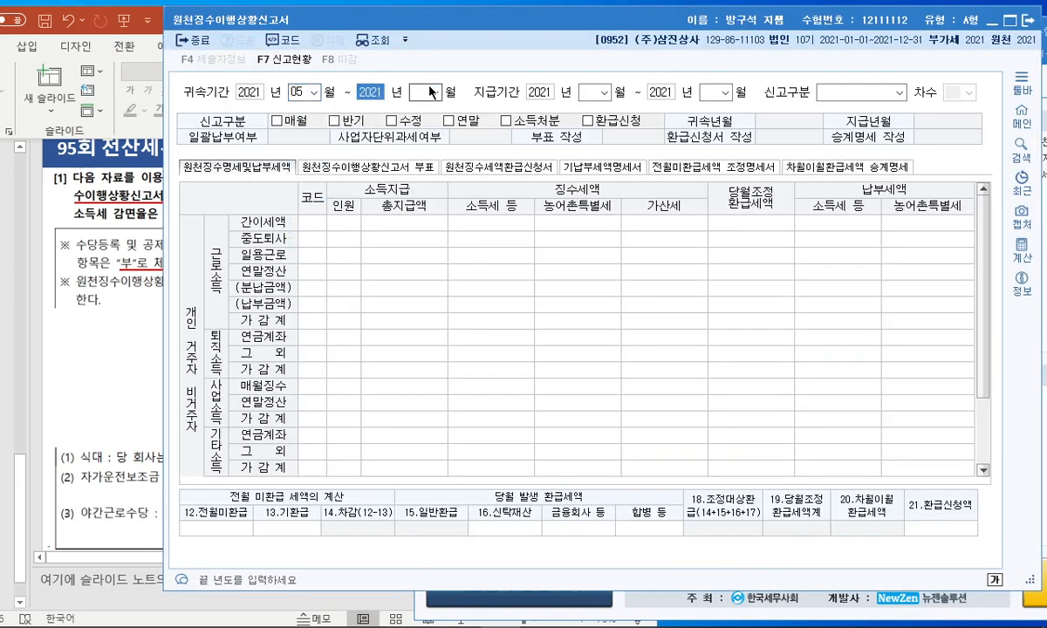
left_click(434, 92)
left_click(423, 156)
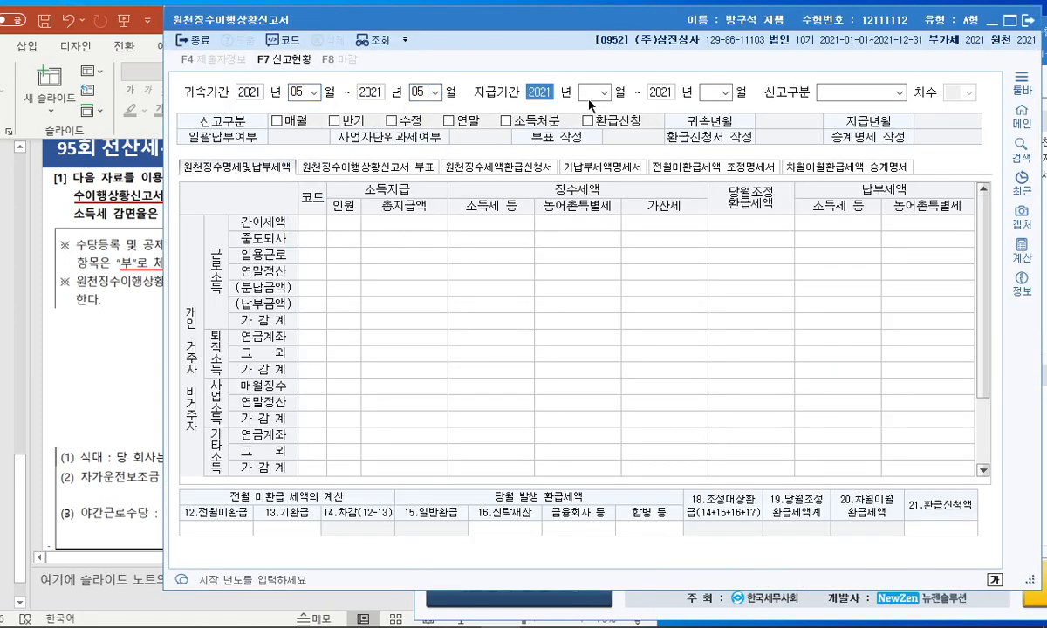
Set the report's 지급기간 from 2021년 05월 to 2021년 05월 and load it with 신고구분 1.정기신고
left_click(150, 279)
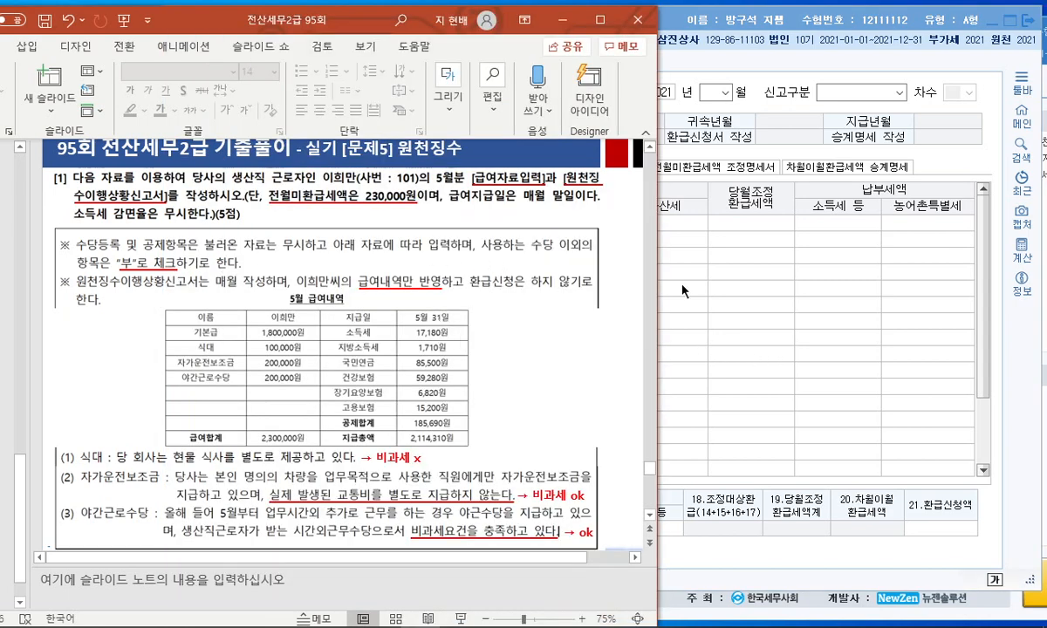
key("alt+Tab")
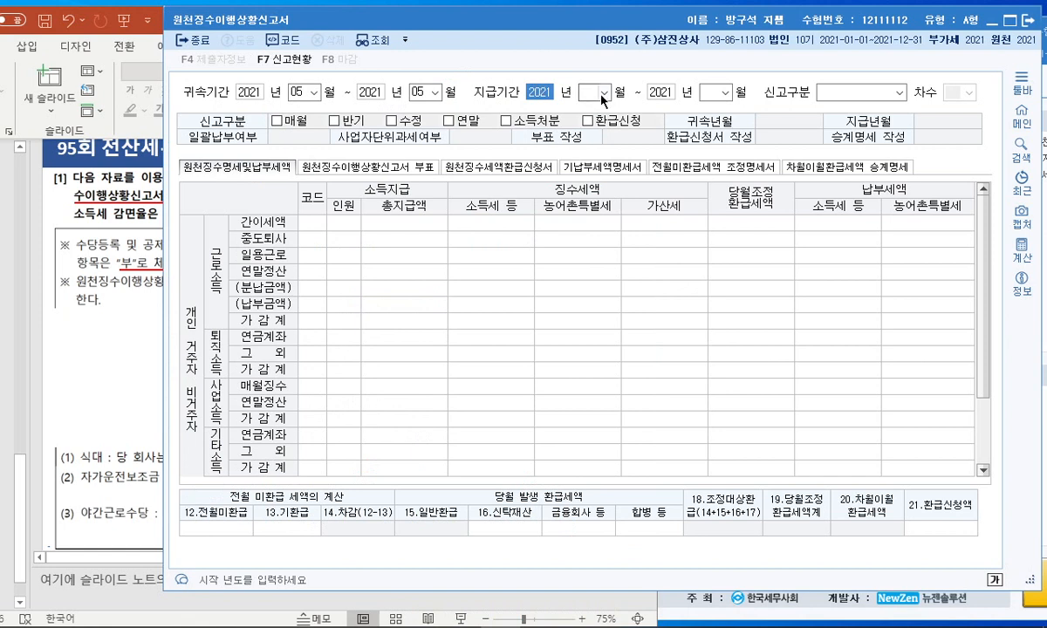
left_click(601, 96)
left_click(559, 150)
left_click(726, 94)
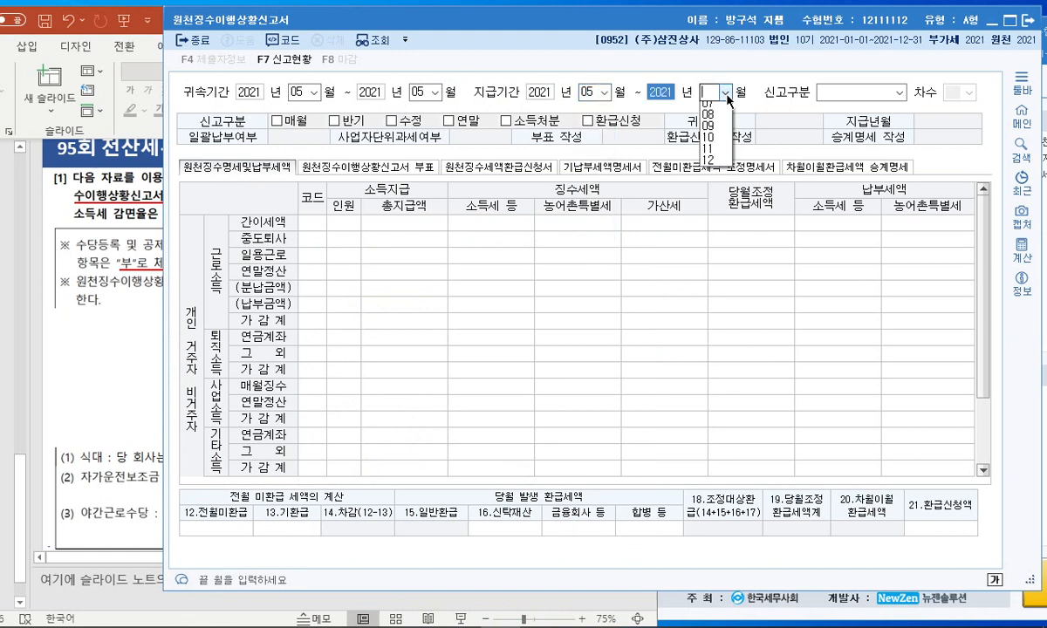
left_click(731, 153)
left_click(900, 92)
left_click(838, 105)
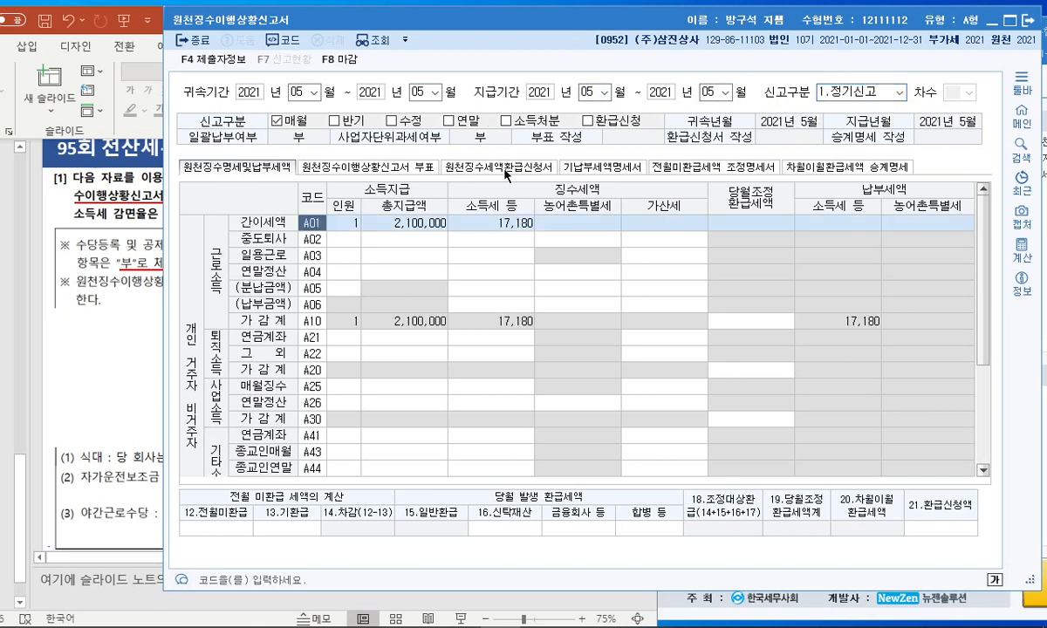
Enter 230,000 as the 12.전월미환급 amount in the 원천징수이행상황신고서
left_click(511, 286)
scroll(512, 267, "down", 3)
left_click(227, 530)
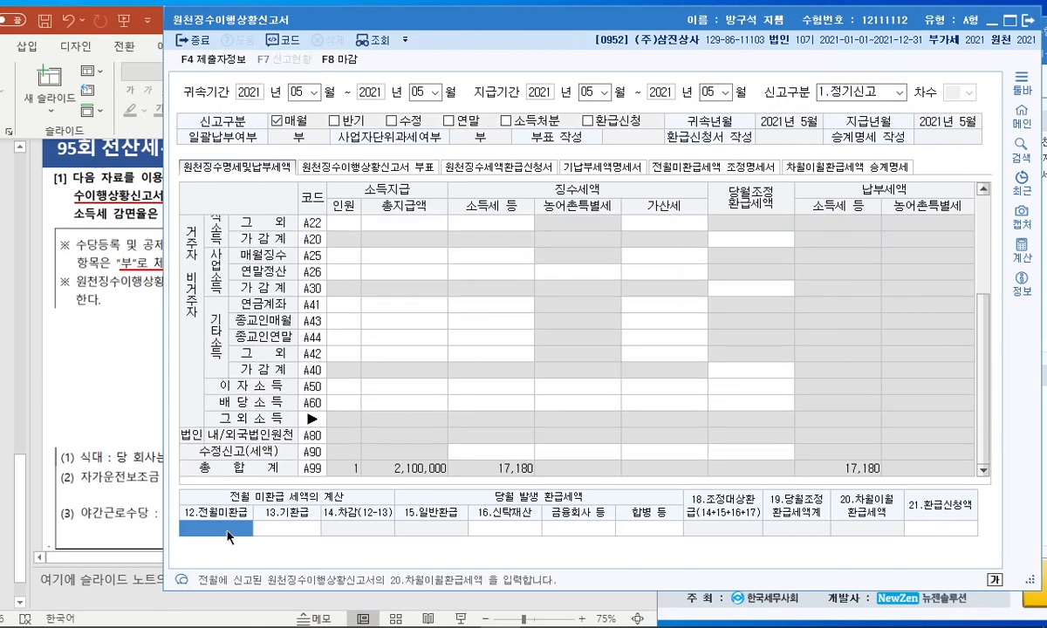
left_click(98, 395)
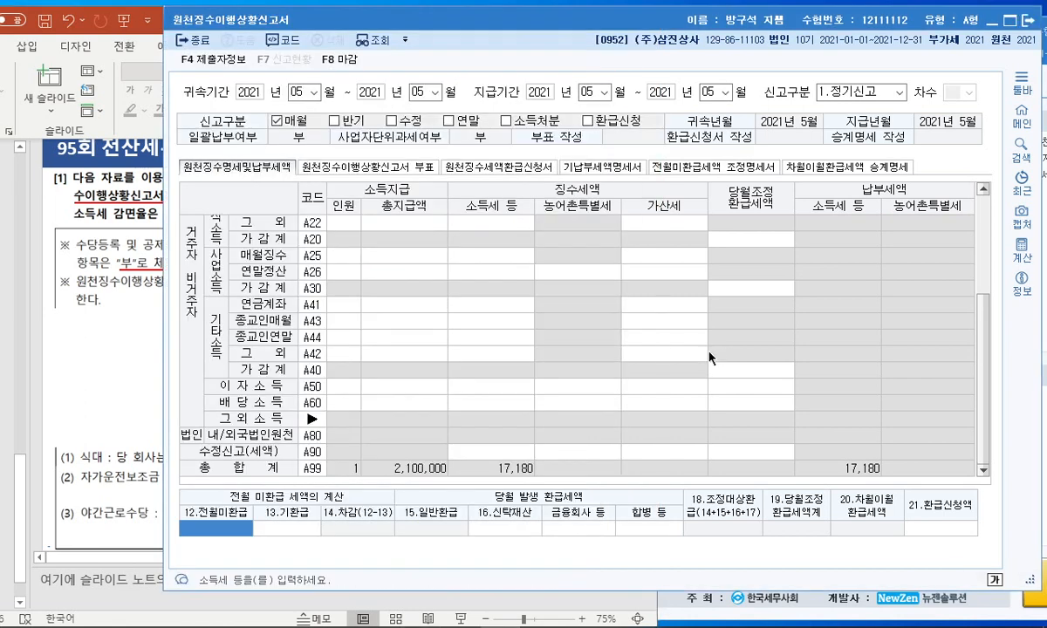
left_click(664, 329)
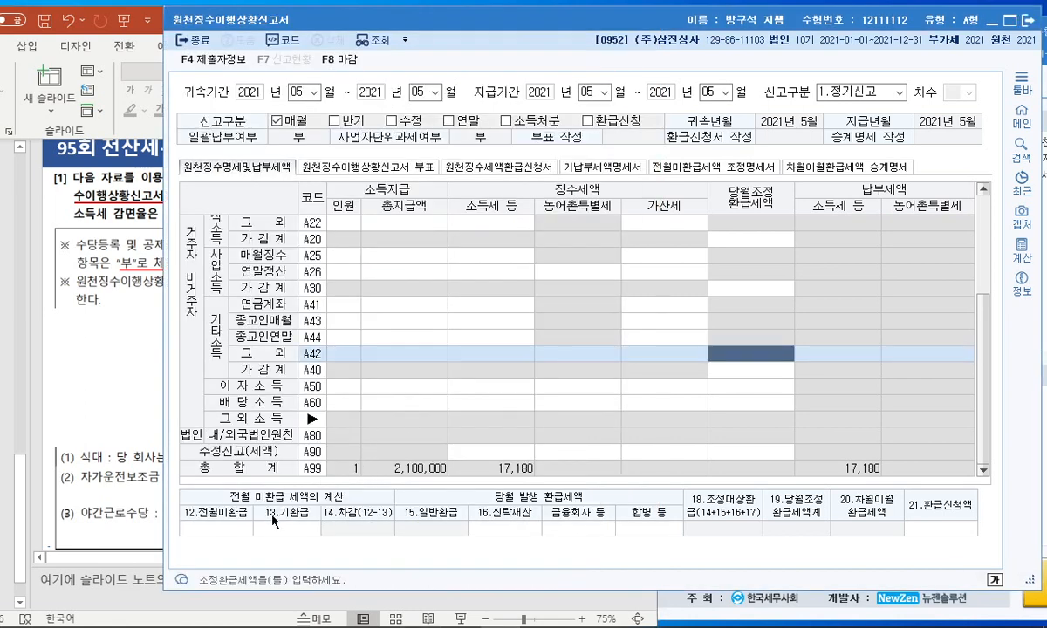
left_click(218, 529)
type("2300000")
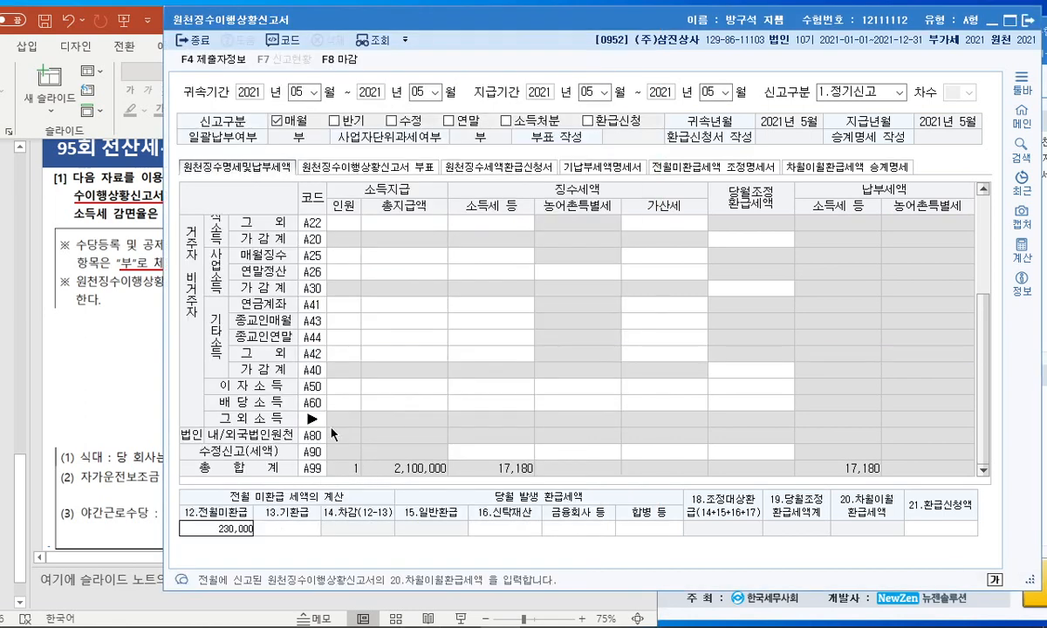
key("Return")
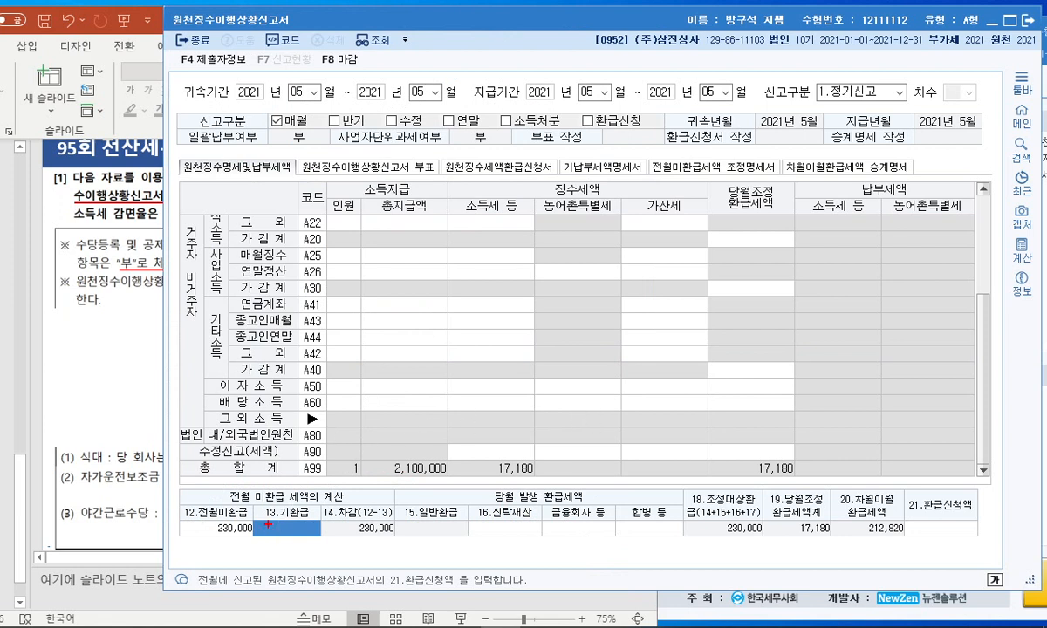
Circle the 전월미환급, total 소득세, 당월조정환급세액계 and 차월이월환급세액 amounts to review the refund offset, then clear the marks
mouse_move(236, 511)
left_mouse_down()
mouse_move(208, 493)
mouse_move(263, 549)
left_mouse_up()
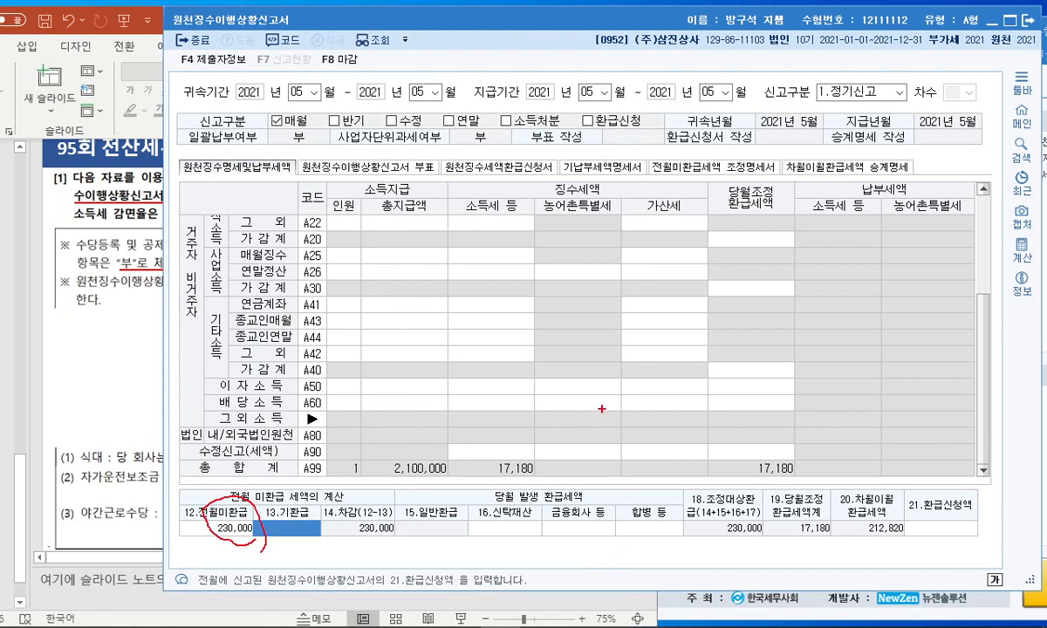
mouse_move(504, 452)
left_mouse_down()
mouse_move(480, 471)
mouse_move(534, 465)
mouse_move(520, 429)
left_mouse_up()
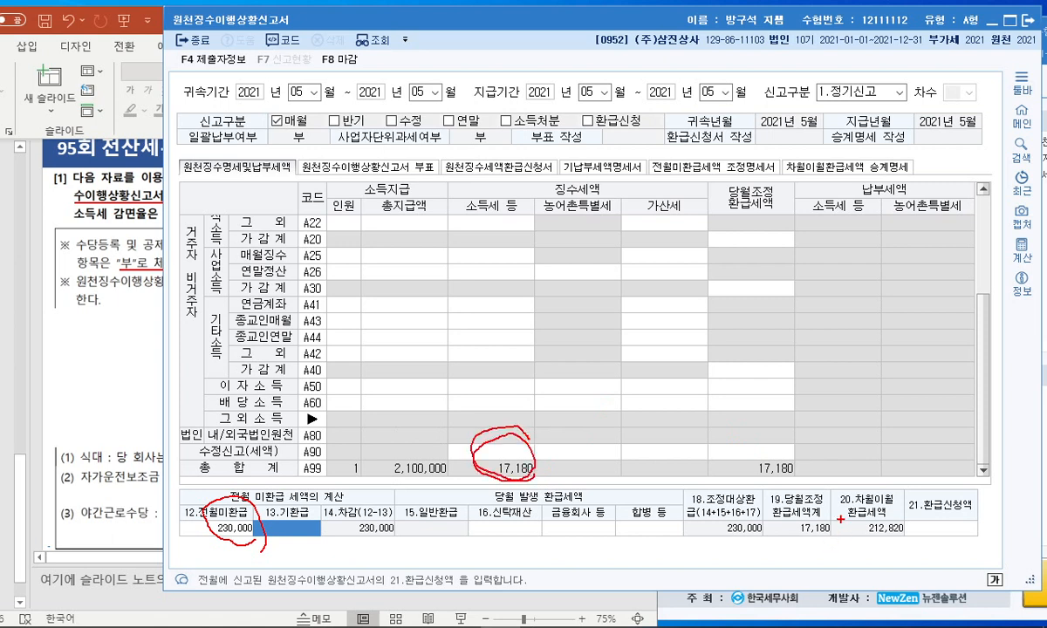
mouse_move(787, 495)
left_mouse_down()
mouse_move(821, 527)
mouse_move(892, 554)
mouse_move(935, 530)
left_mouse_up()
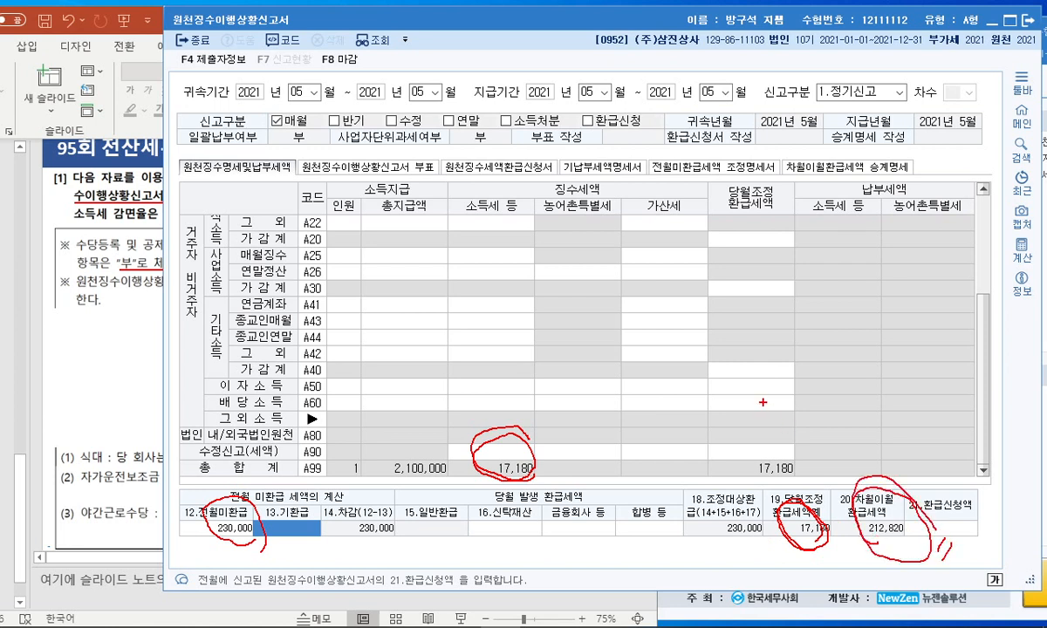
key("Escape")
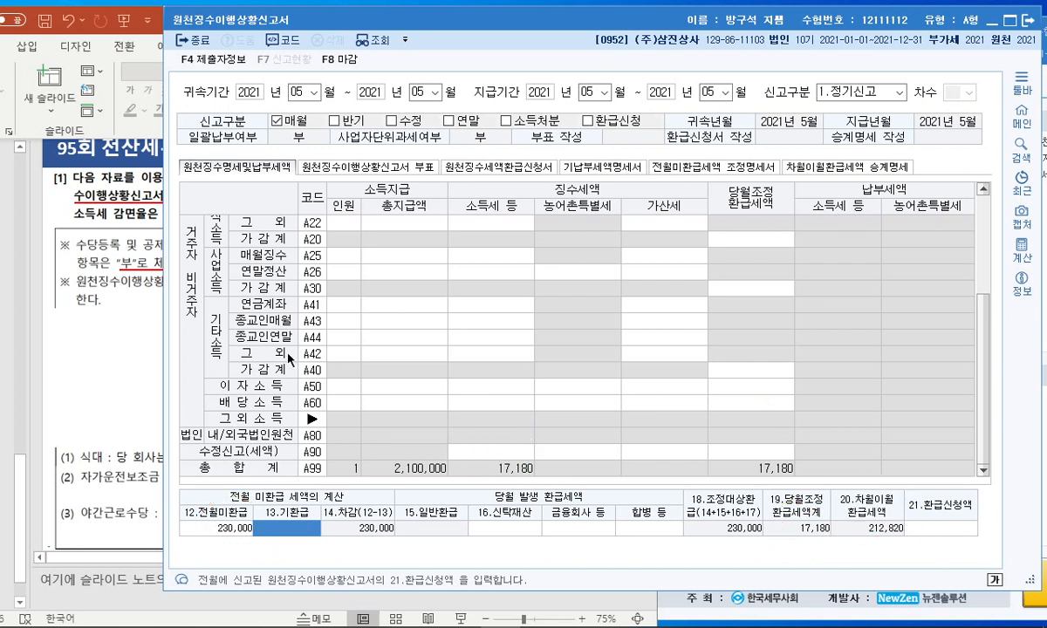
Close the 원천징수이행상황신고서, switch back to the PowerPoint deck and maximize its window
left_click(1026, 23)
left_click(577, 307)
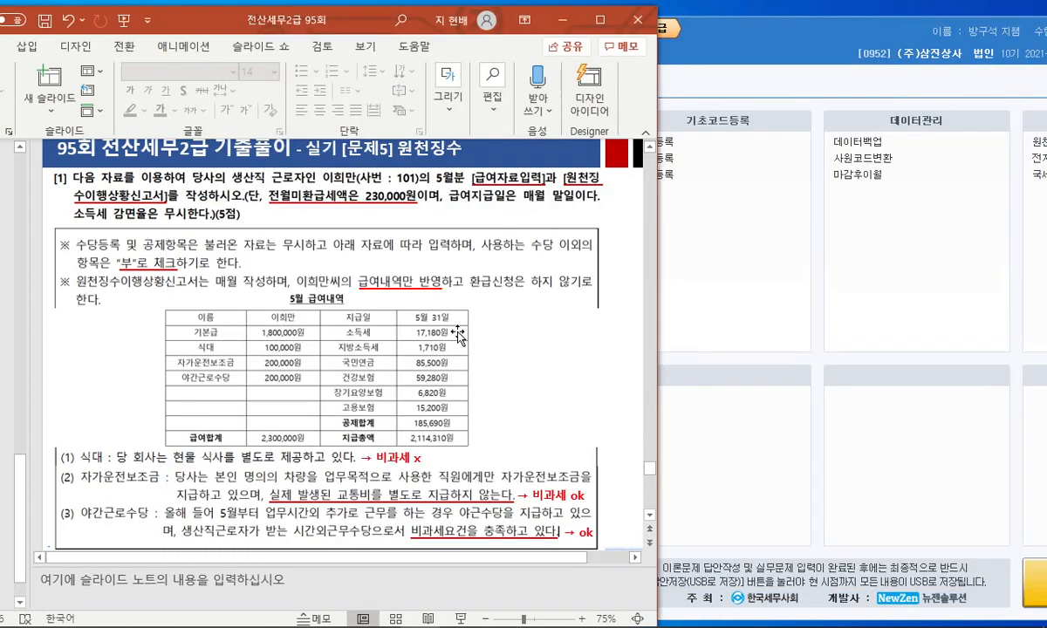
left_click(600, 19)
Present slide 34 with 문제5 [2] and underline the [부양가족], [월세,주택임차] and [연말정산입력] tab names
scroll(79, 485, "down", 1)
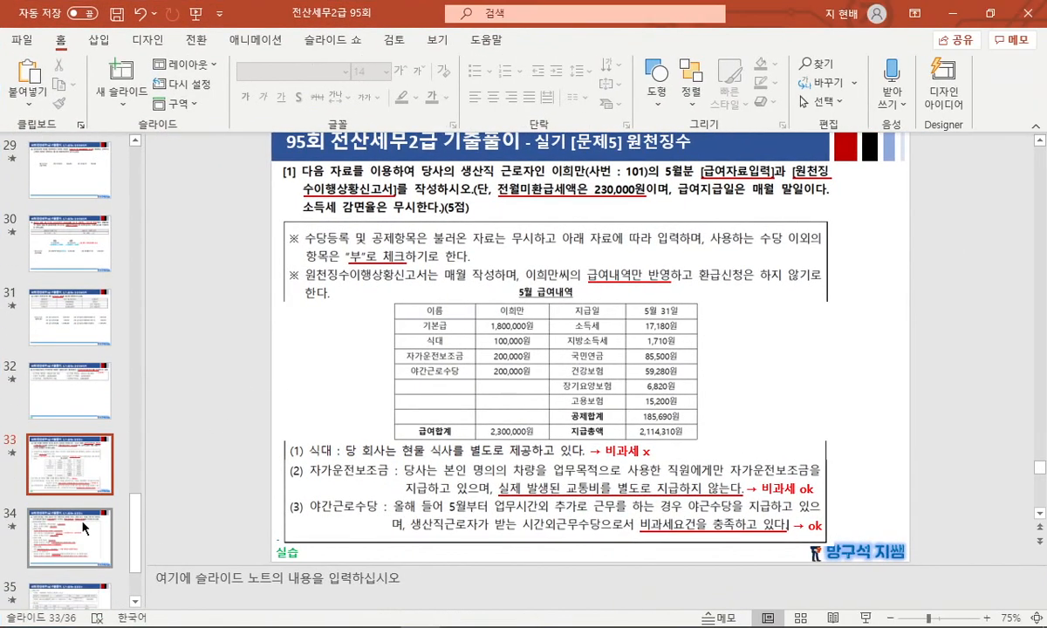
left_click(85, 524)
key("shift+F5")
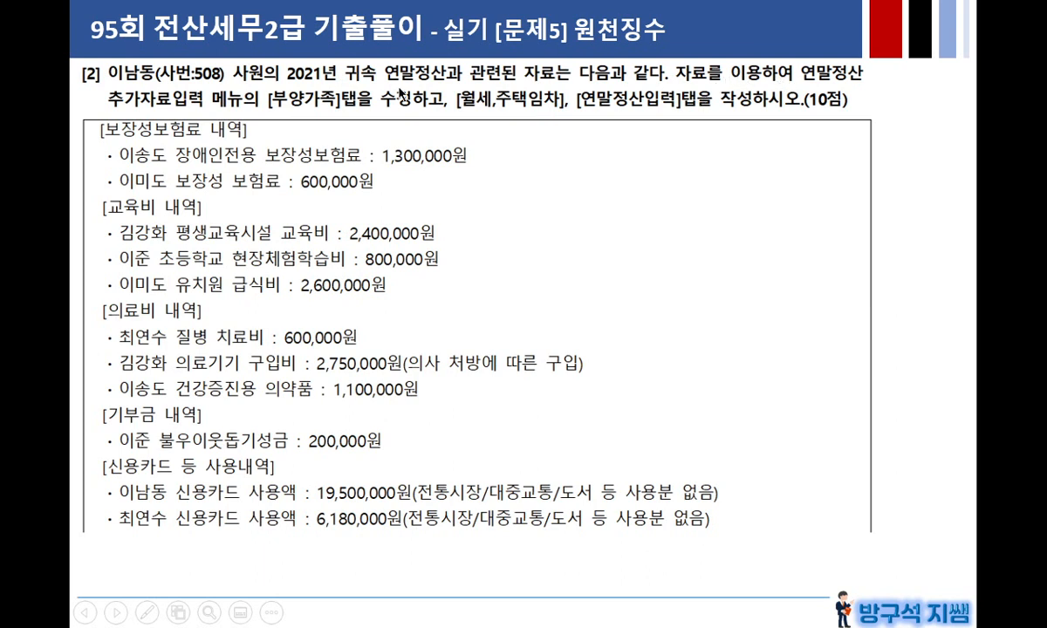
left_click_drag(267, 108, 341, 107)
left_click_drag(457, 109, 681, 109)
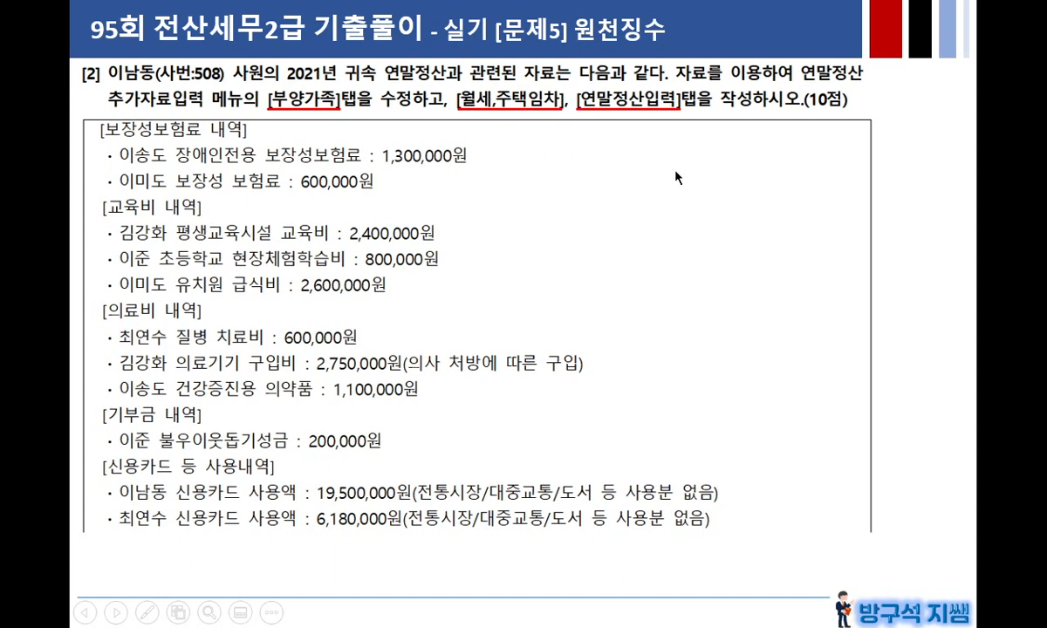